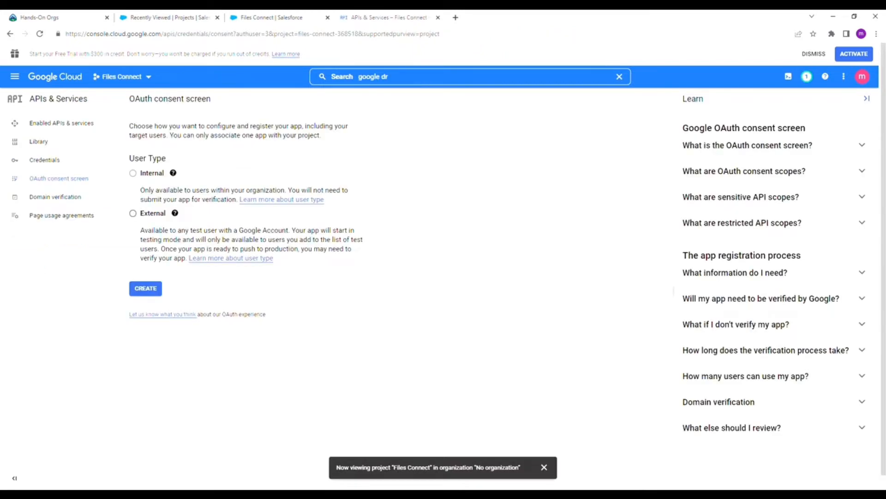
Create an External consent-screen app named 'Files Connect' with the account's support and developer contact emails
left_click(144, 288)
type("Fil")
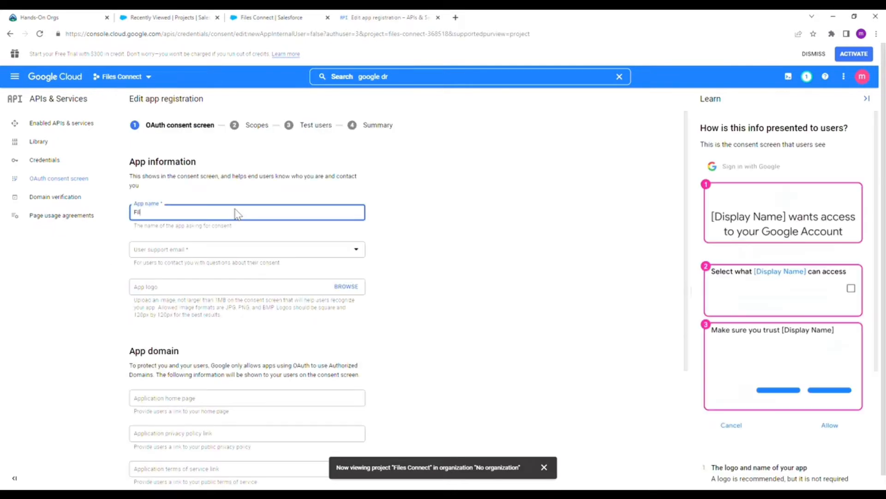
type("es Connect")
left_click(175, 257)
left_click(243, 258)
scroll(237, 295, "down", 3)
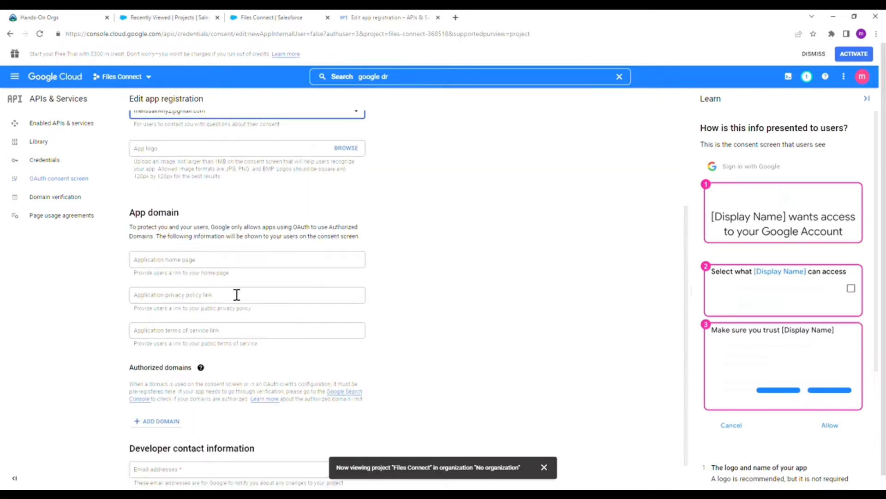
scroll(237, 295, "down", 1)
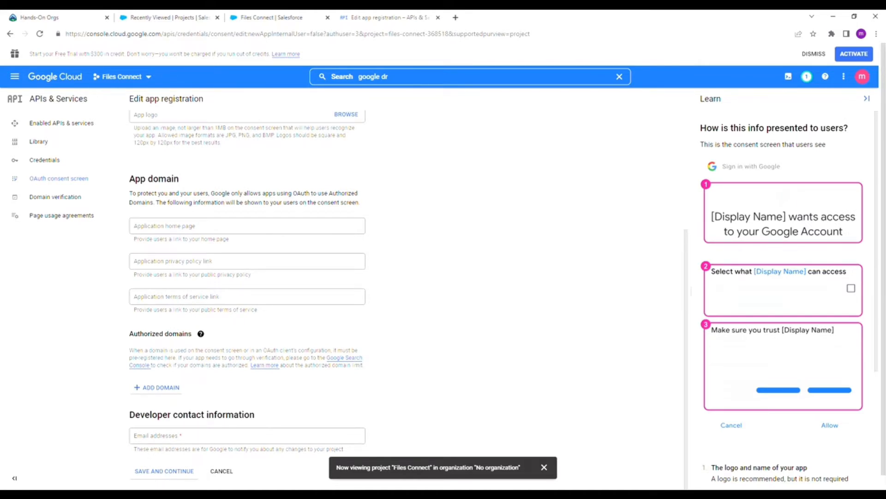
left_click(172, 441)
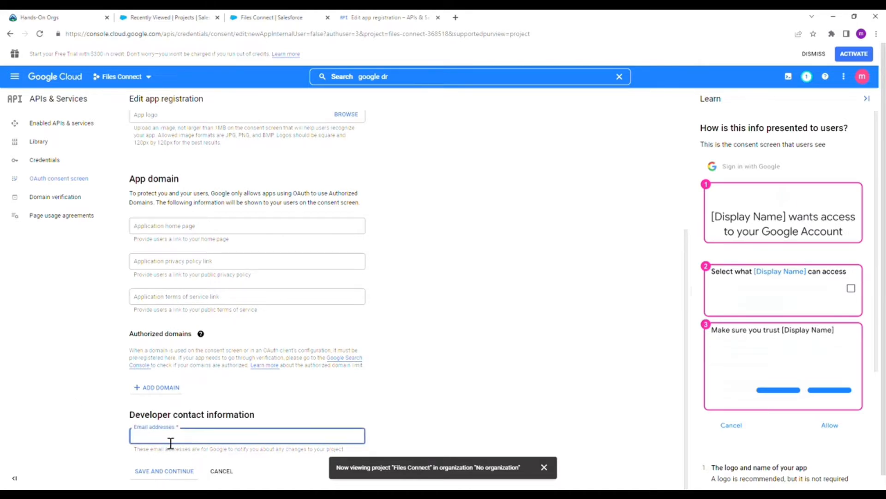
scroll(180, 425, "down", 1)
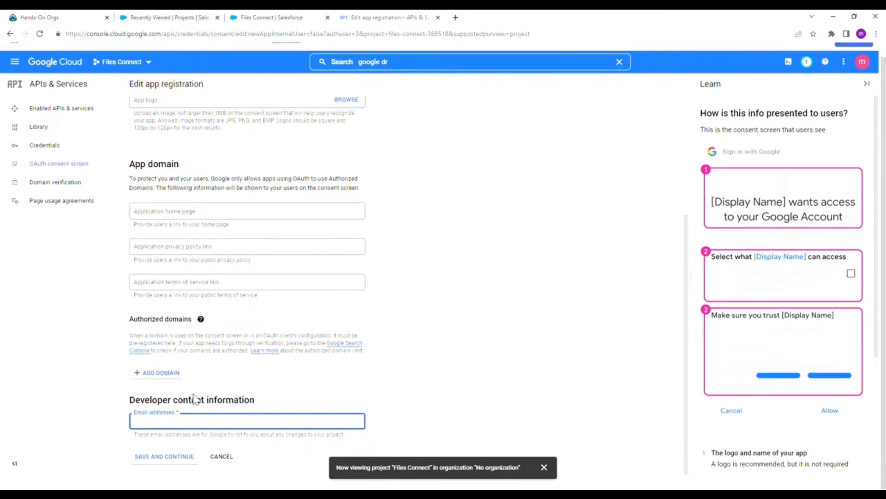
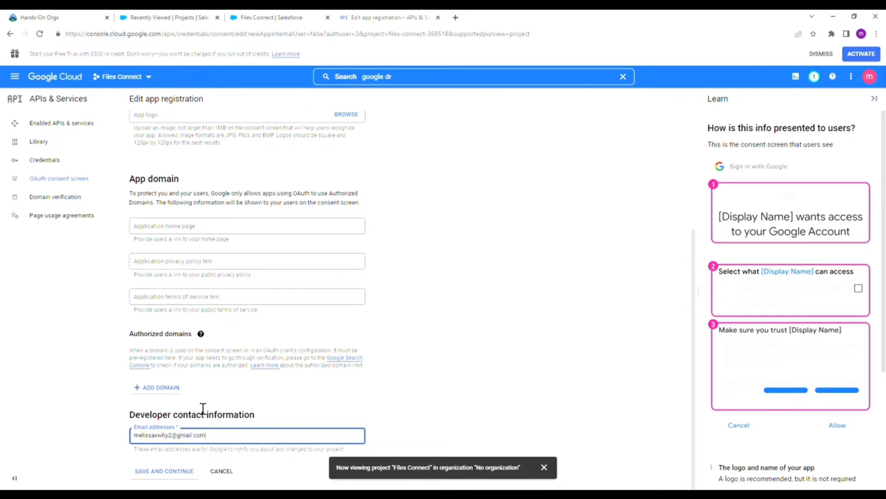
Save the app and continue through Scopes, Test users and Summary to the Credentials page
left_click(182, 471)
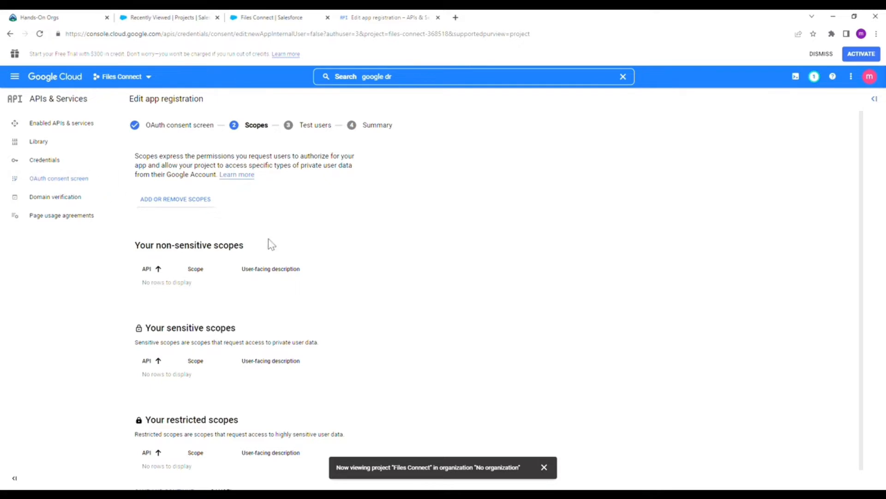
scroll(270, 244, "down", 1)
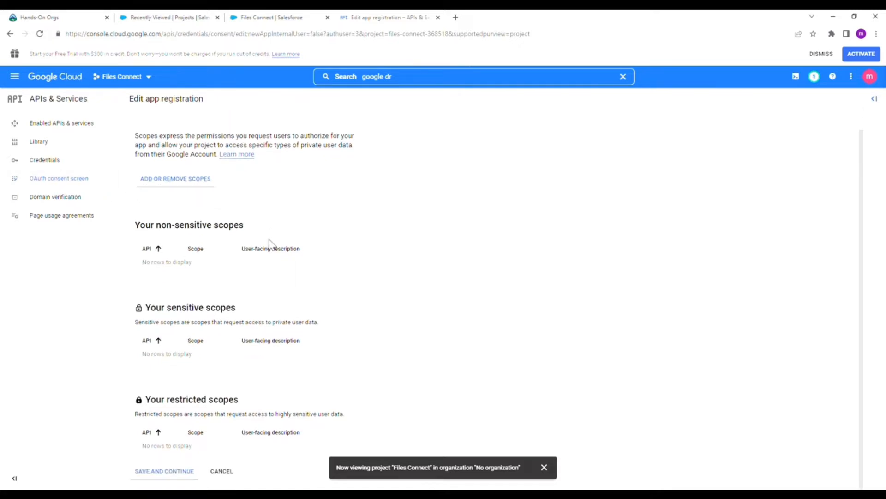
left_click(167, 472)
left_click(160, 308)
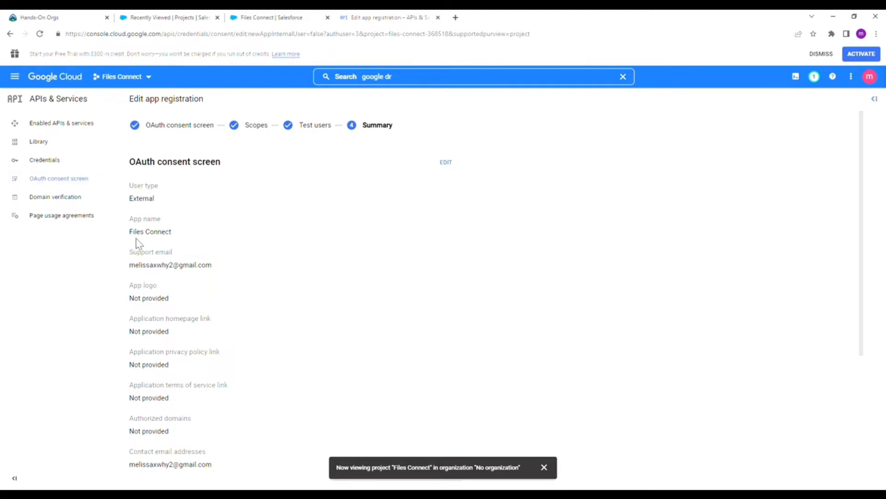
scroll(169, 253, "down", 4)
scroll(139, 231, "up", 4)
left_click(67, 164)
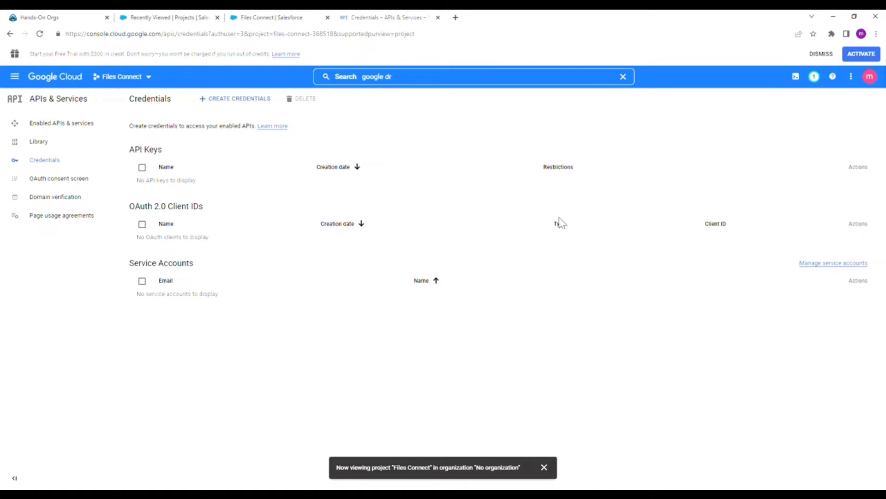
Create a Web application OAuth client ID named 'Files Connect'
left_click(180, 225)
left_click(252, 100)
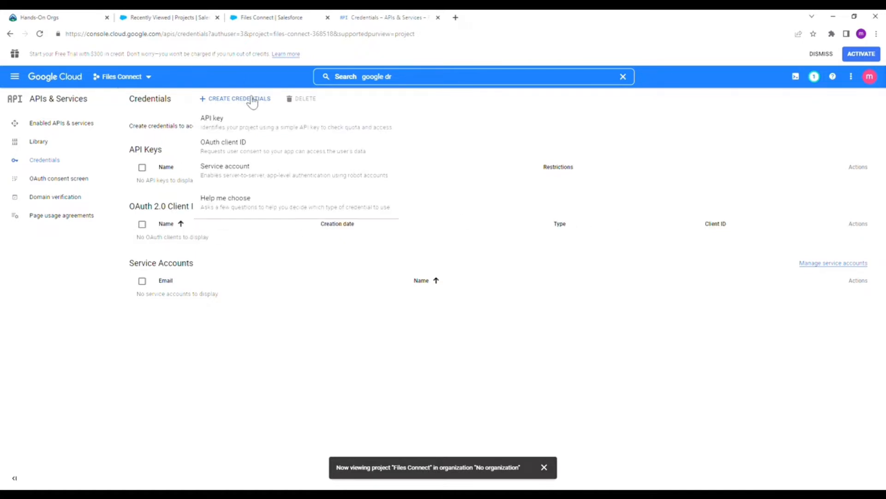
left_click(253, 153)
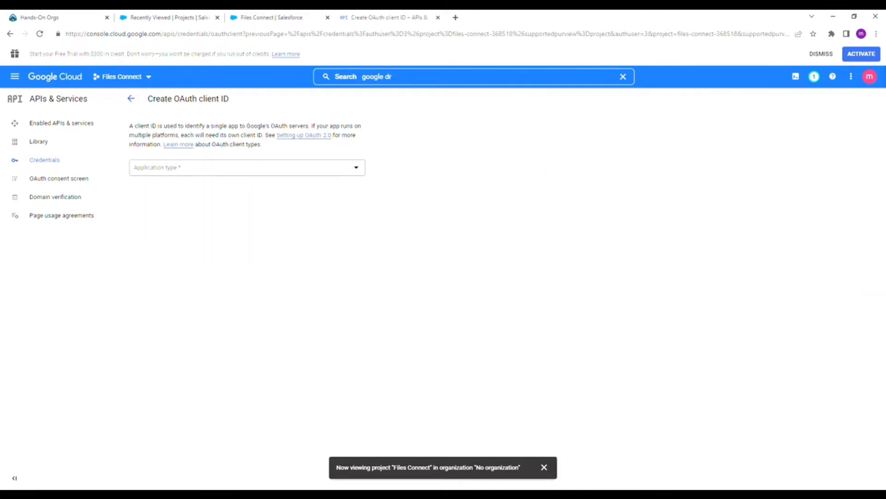
left_click(287, 172)
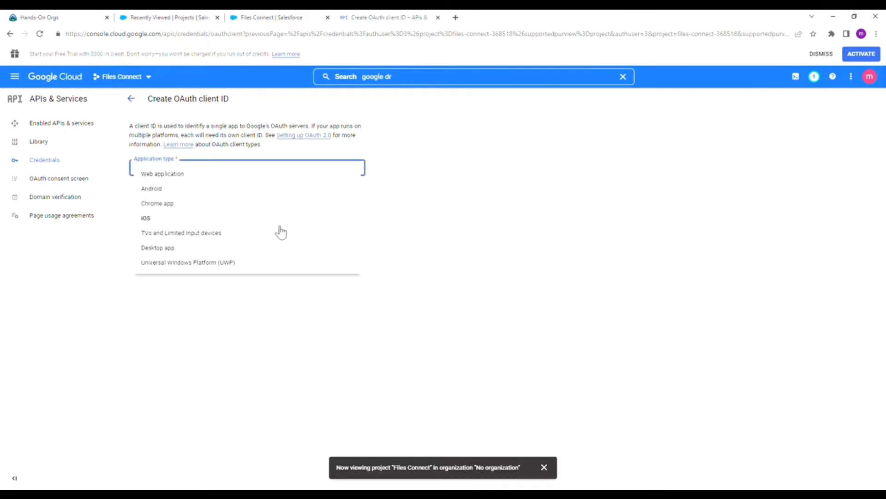
left_click(277, 178)
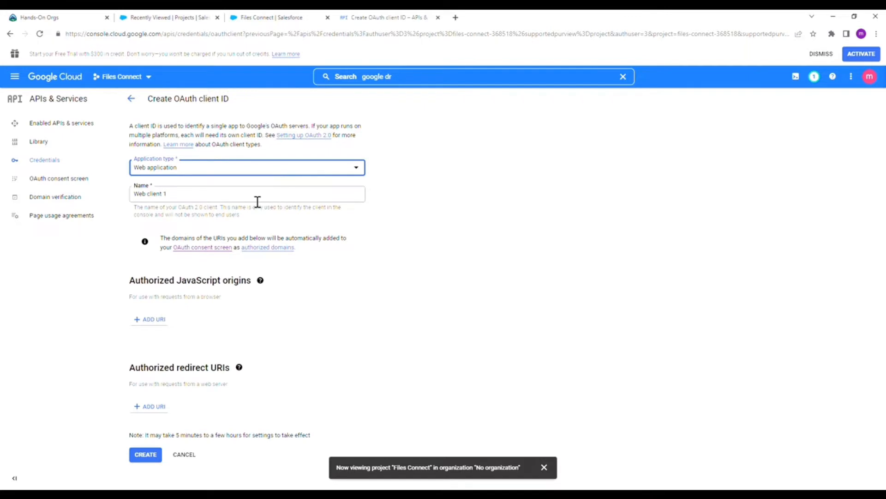
left_click_drag(247, 203, 54, 197)
type("Files ")
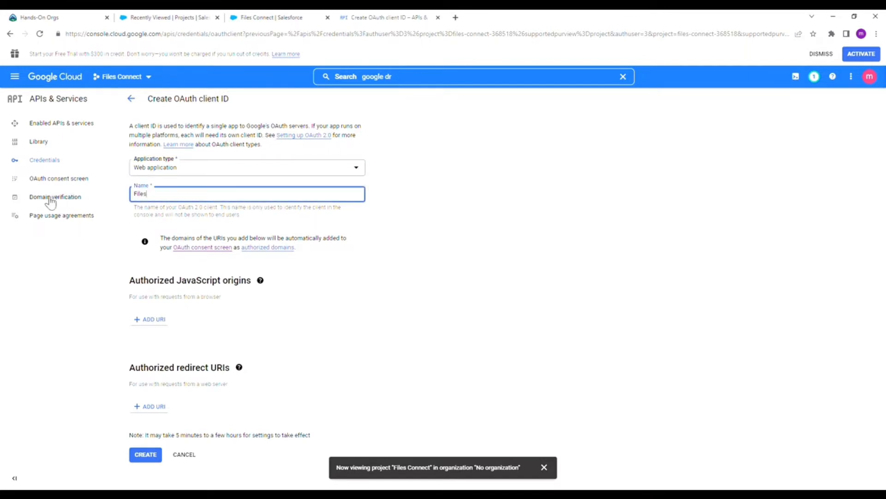
type("Connect")
left_click(147, 462)
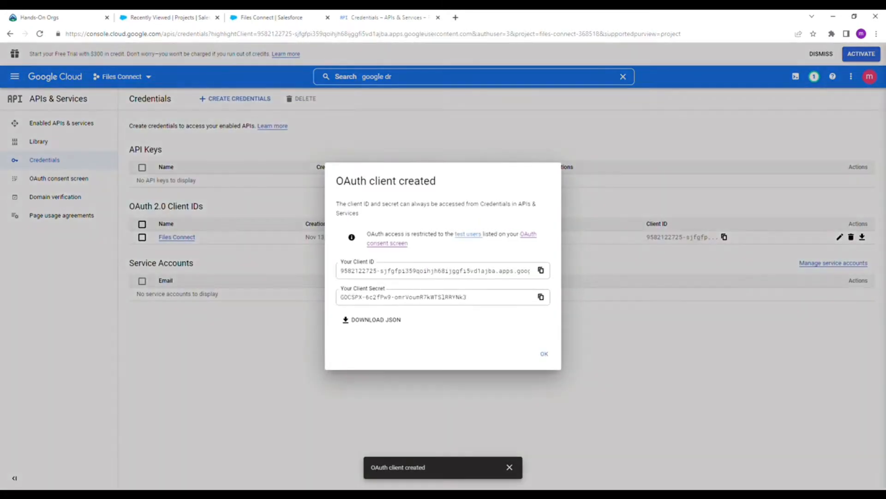
Copy the new client ID and the client secret
left_click(546, 273)
left_click(151, 494)
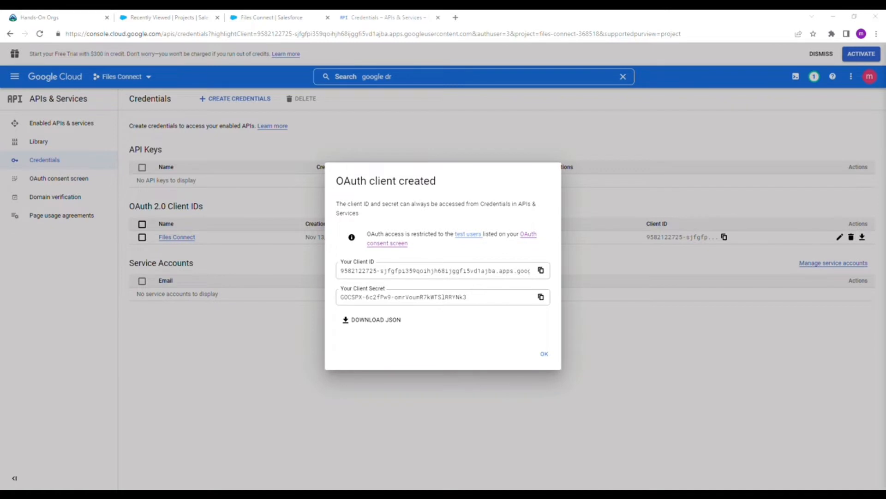
left_click(540, 298)
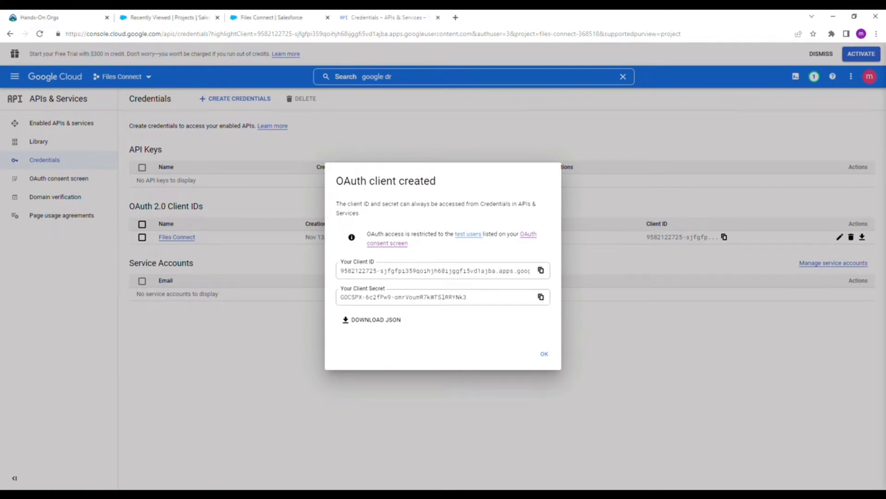
left_click(151, 494)
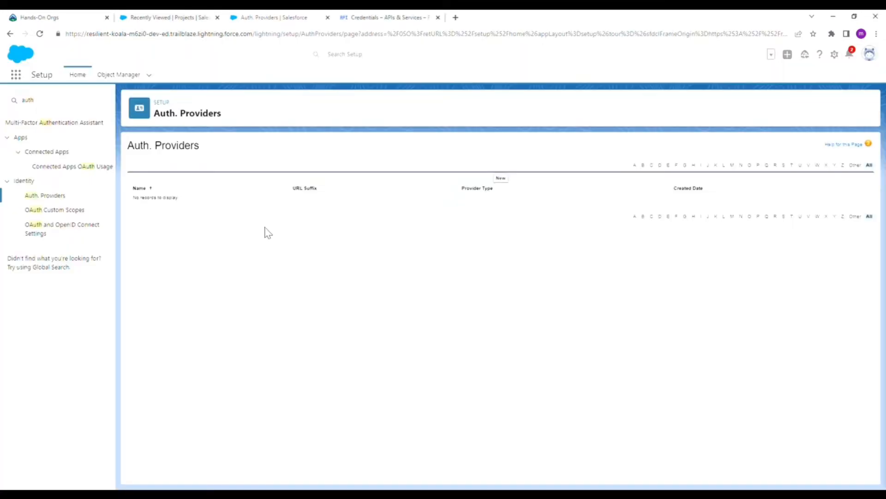
Start a new Open ID Connect auth provider named Google Files Connect, URL suffix Google_Files_Connect
left_click(501, 178)
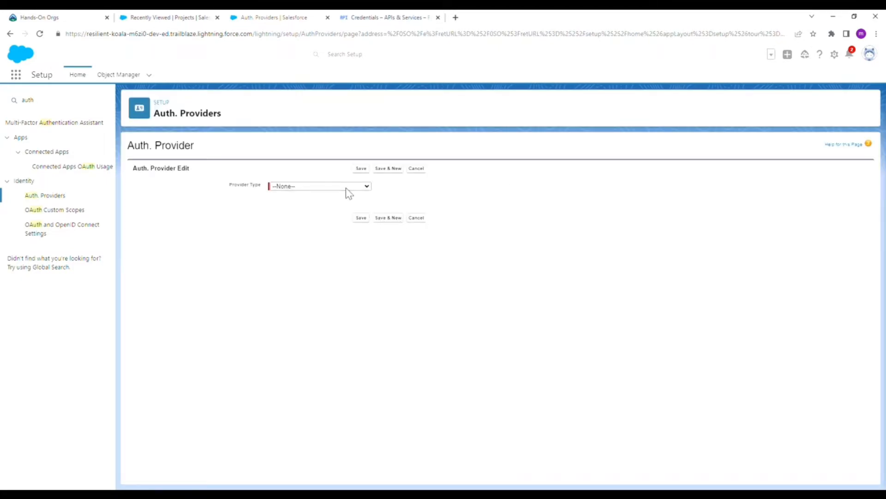
left_click(347, 269)
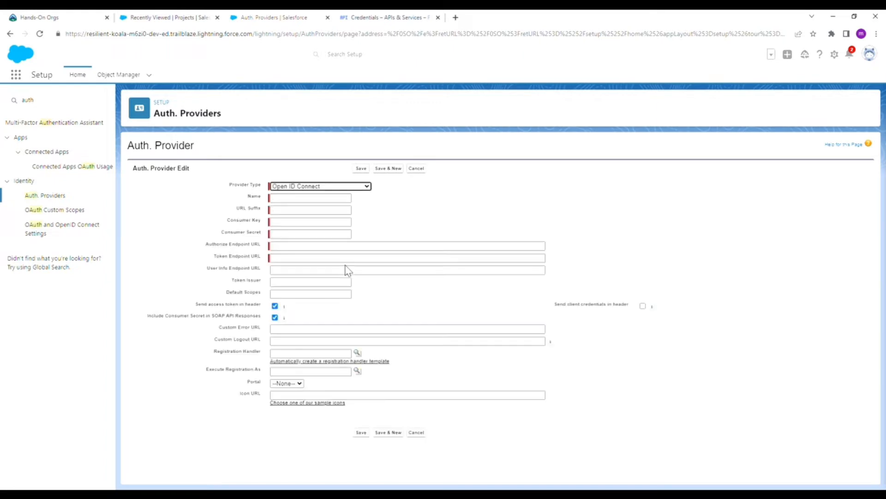
key("Tab")
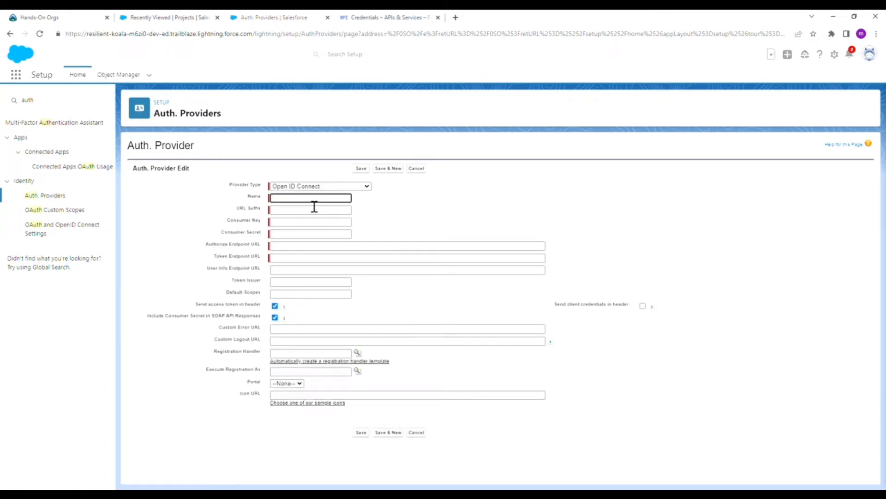
type("Google Fl")
type("les Connect")
key("Tab")
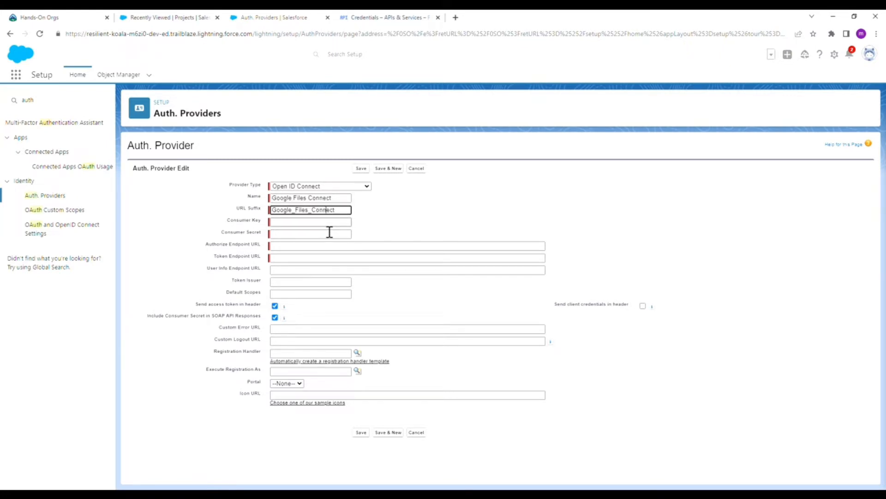
key("Tab")
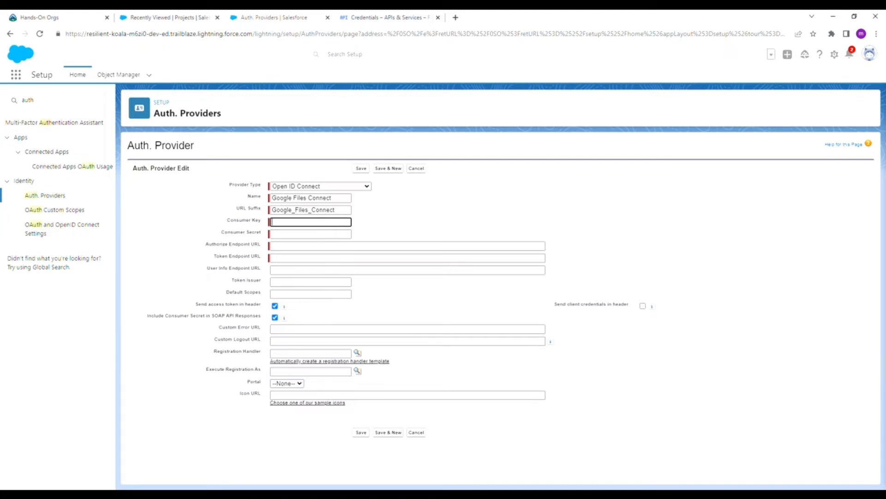
key("alt+Tab")
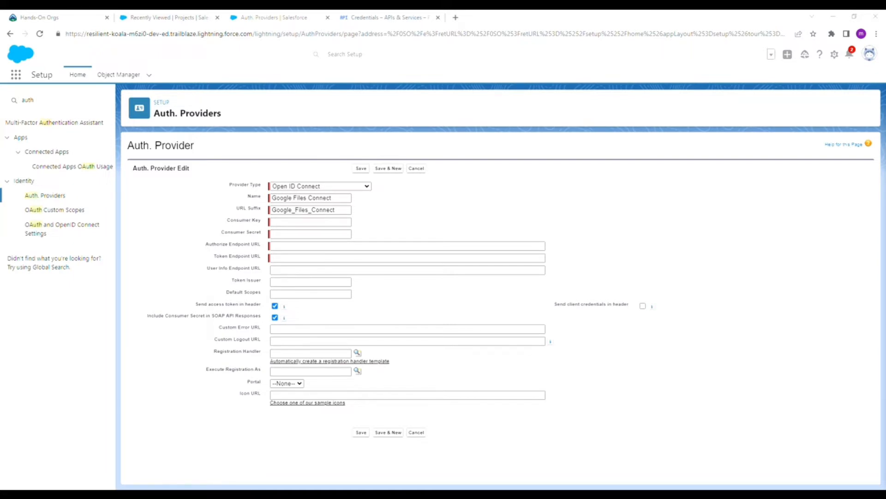
Paste the Google client ID as consumer key and the Google token endpoint URL
left_click(393, 17)
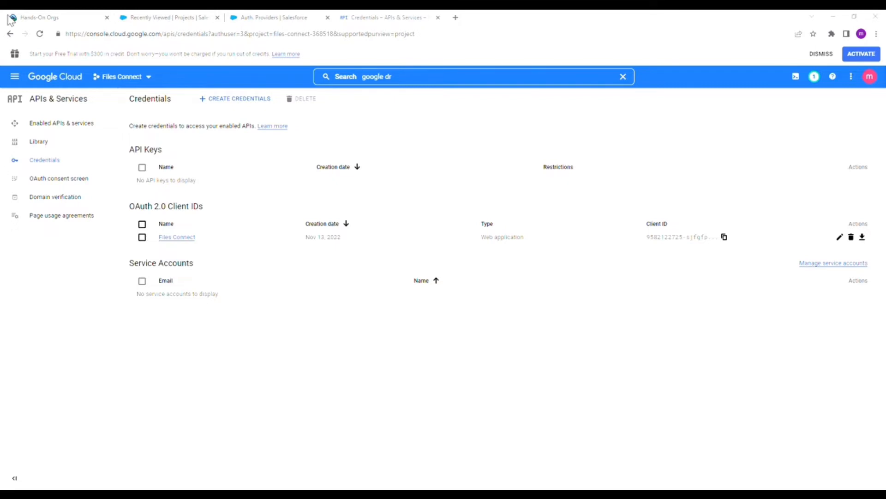
left_click(277, 17)
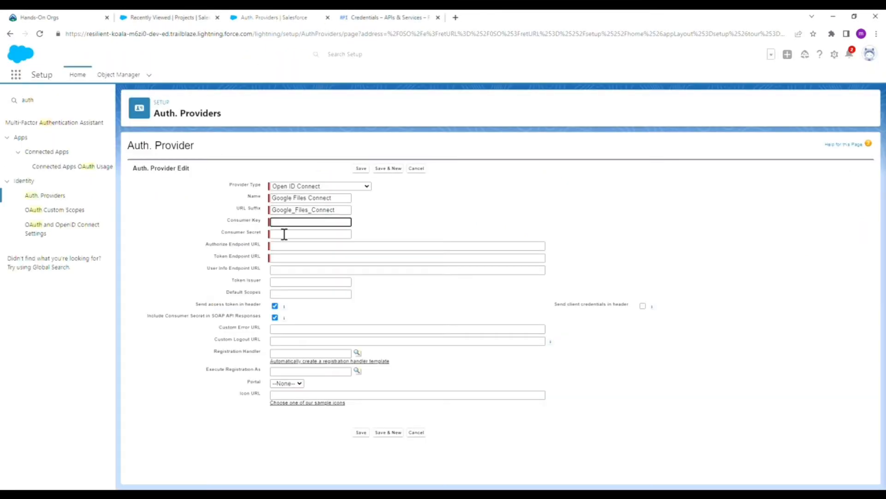
key("ctrl+v")
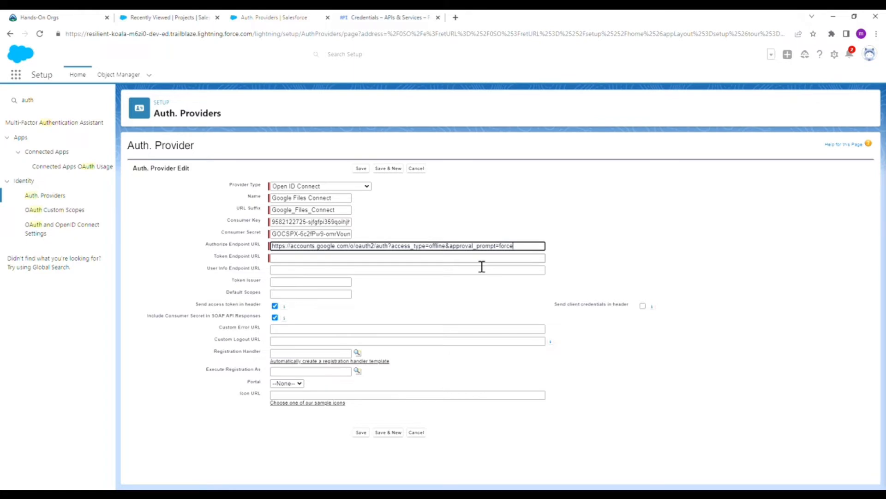
key("Tab")
key("ctrl+v")
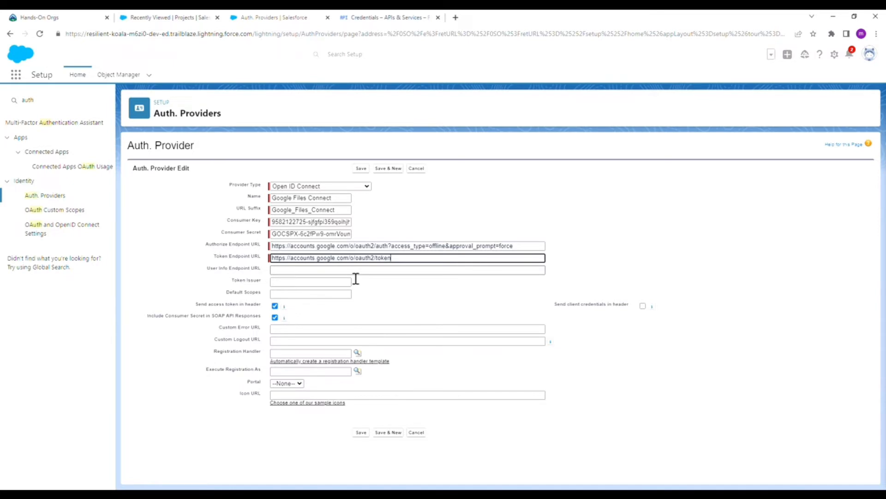
Enter default scopes 'Open Id email Profile' plus the Google Drive auth scope URL
left_click(318, 294)
type("Open Id email Profile")
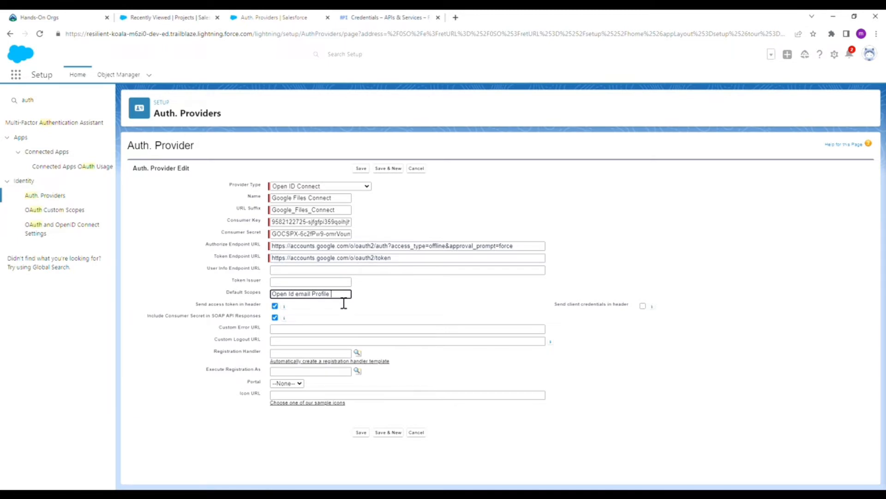
type("https")
type("://www.gd")
type("ogle")
type("apis")
type(".com")
type("/auth")
type("/drive")
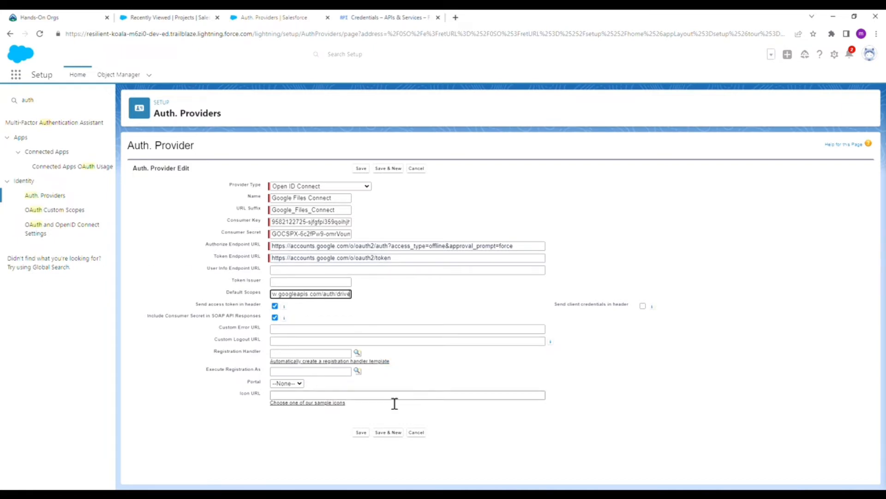
Save the Google Files Connect provider, copy its Callback URL, and return to Google Cloud Credentials
left_click(367, 432)
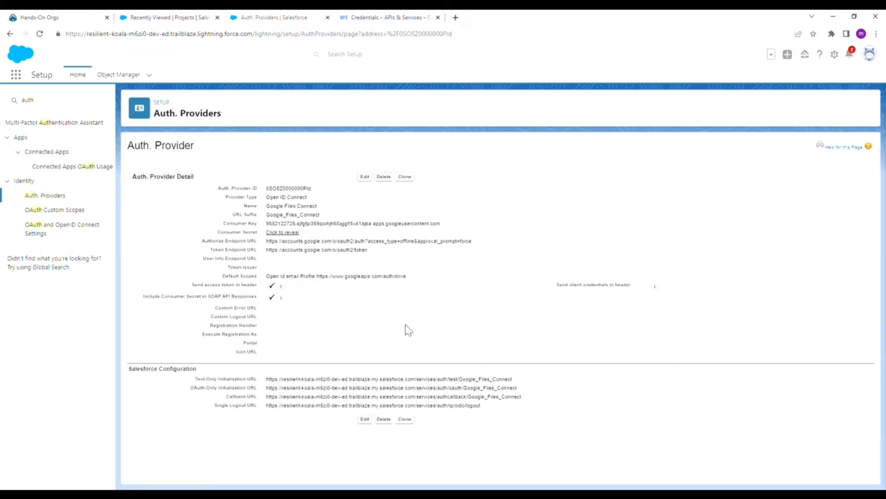
triple_click(299, 398)
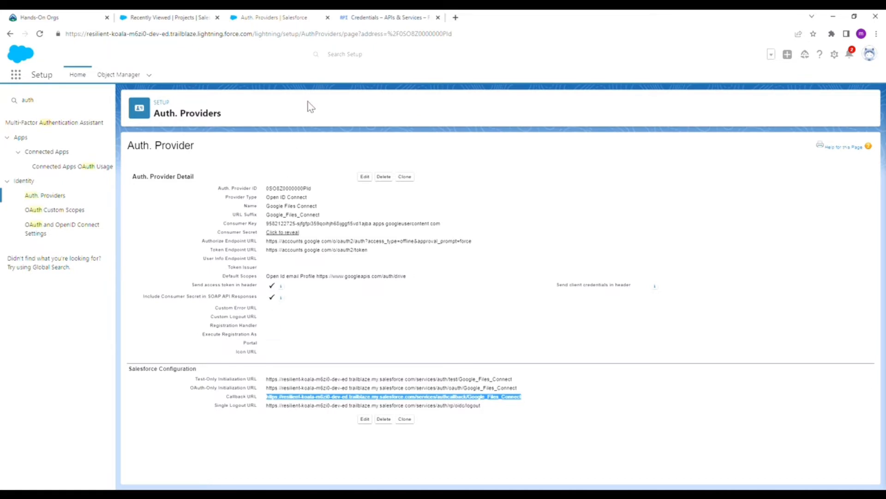
left_click(373, 17)
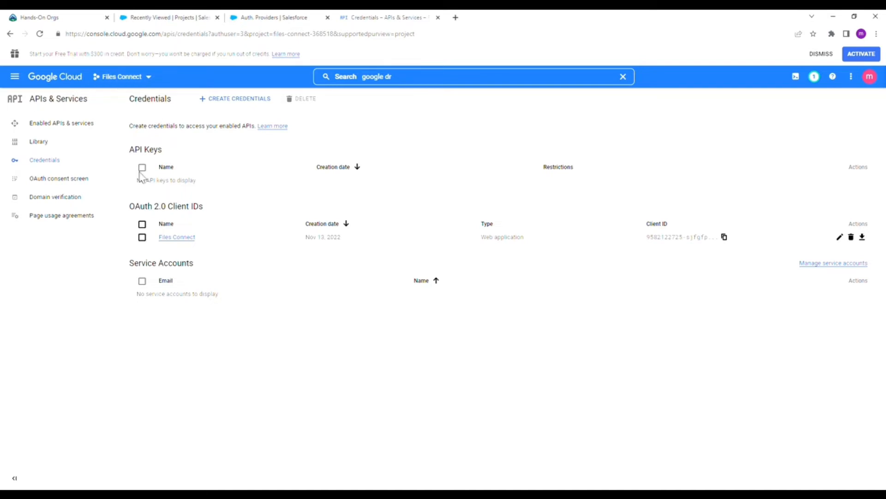
Add the Salesforce callback URL as an authorized redirect URI on the Files Connect client and save
left_click(182, 239)
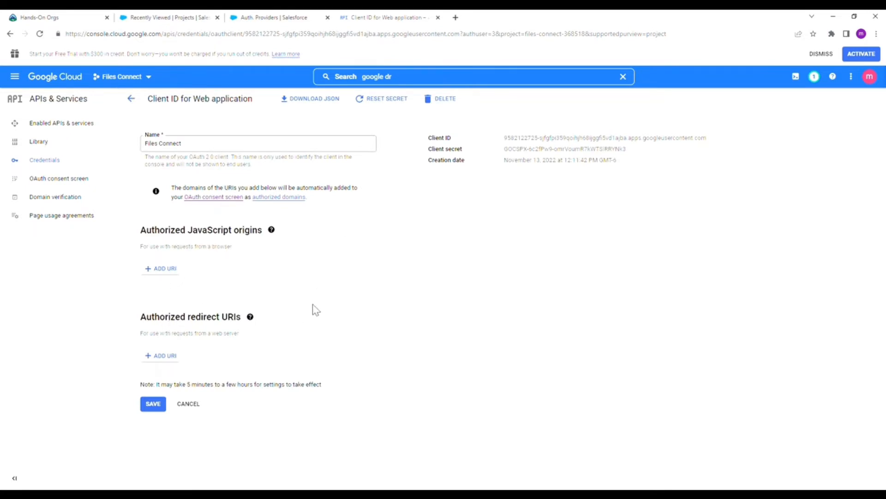
left_click(165, 356)
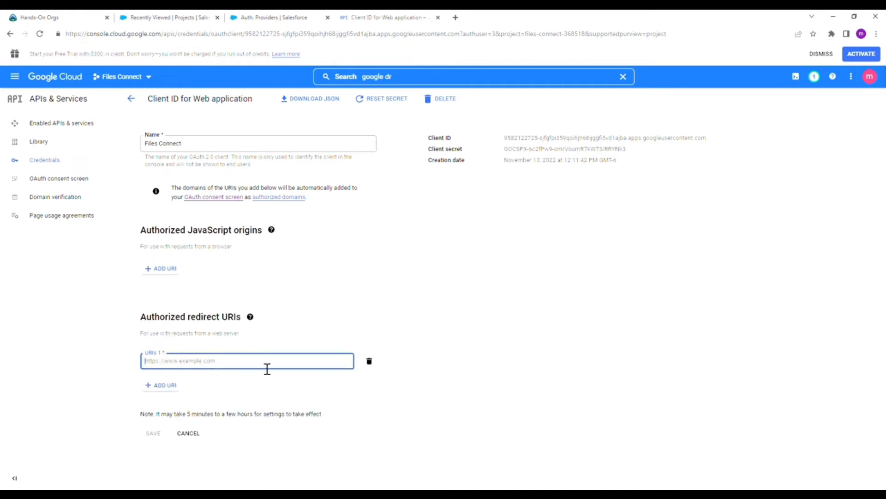
key("ctrl+v")
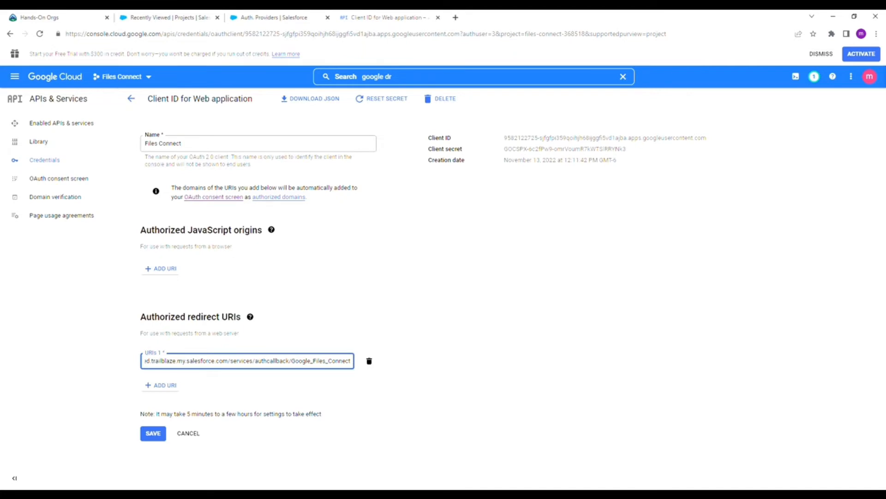
left_click(153, 433)
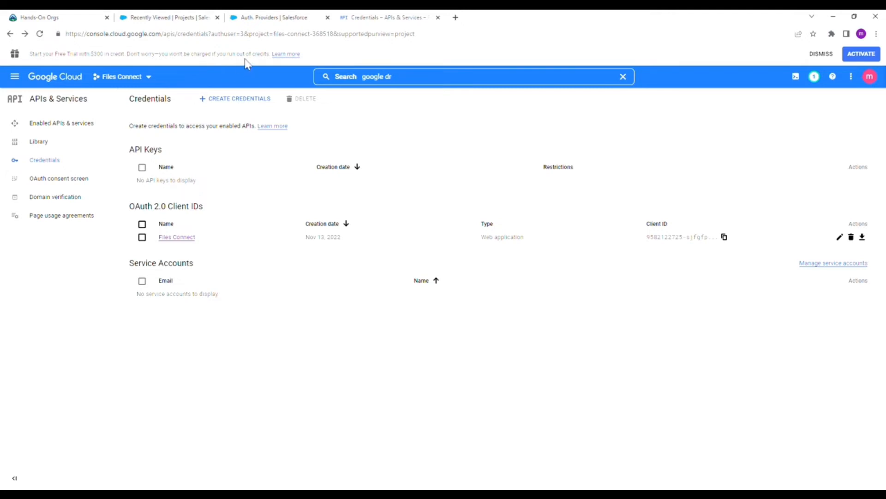
Create and save a Files Connect: Google Drive external data source using the Google Files Connect provider
left_click(271, 21)
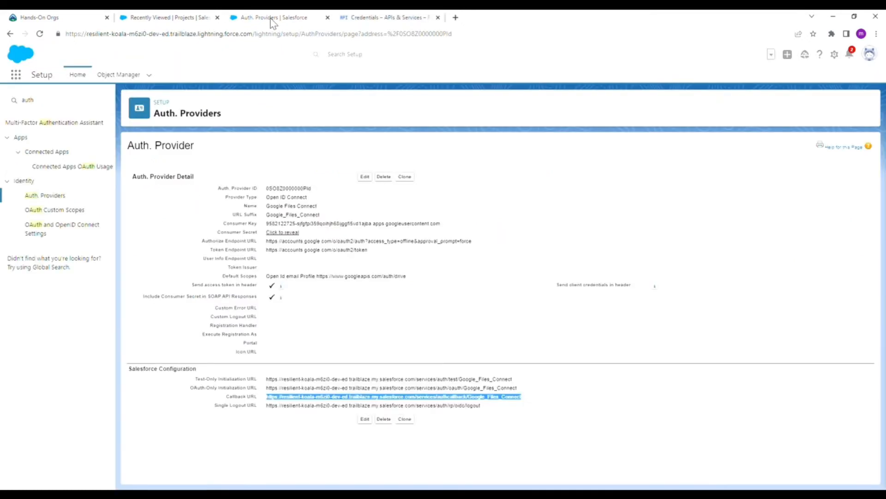
left_click(51, 109)
type("E")
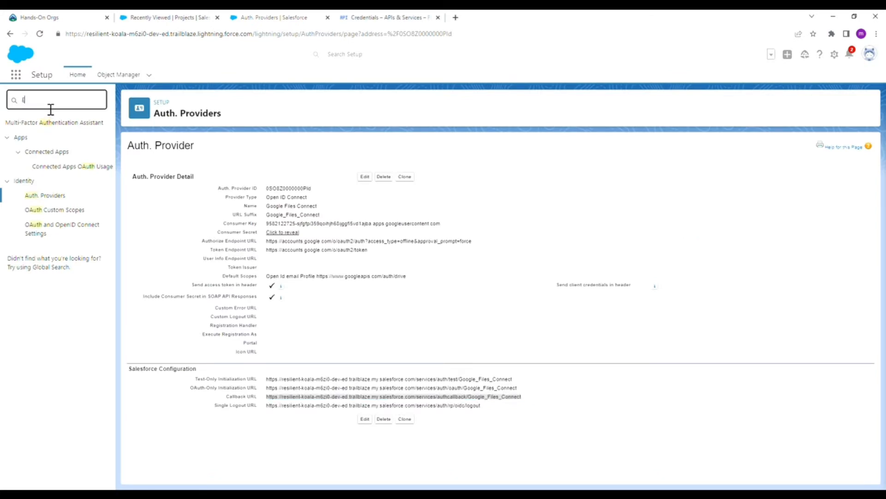
type("xternal ")
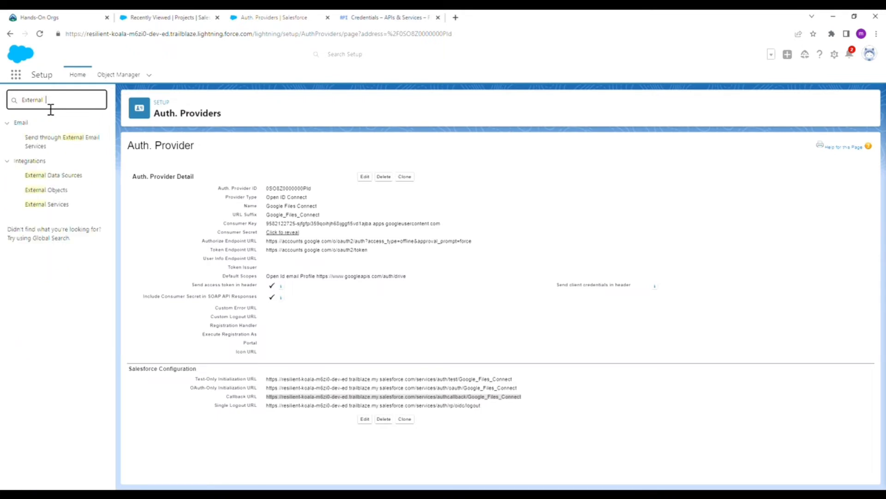
type("da")
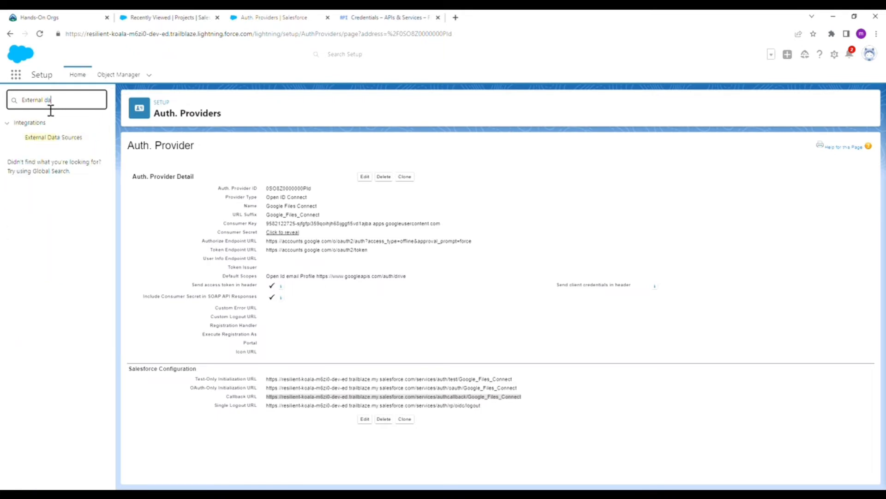
left_click(49, 138)
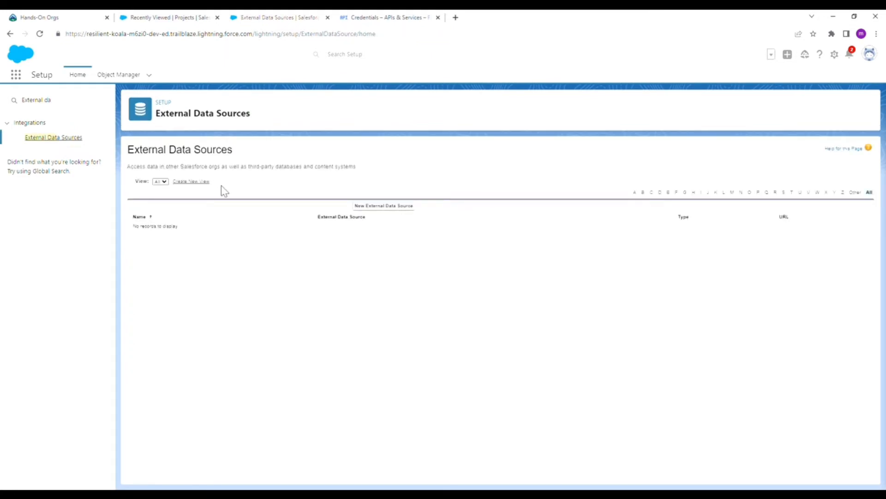
left_click(406, 207)
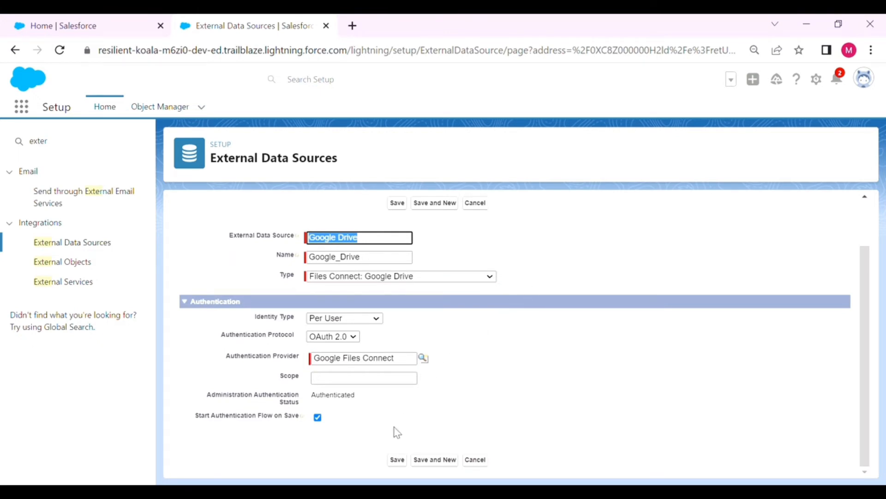
left_click(396, 461)
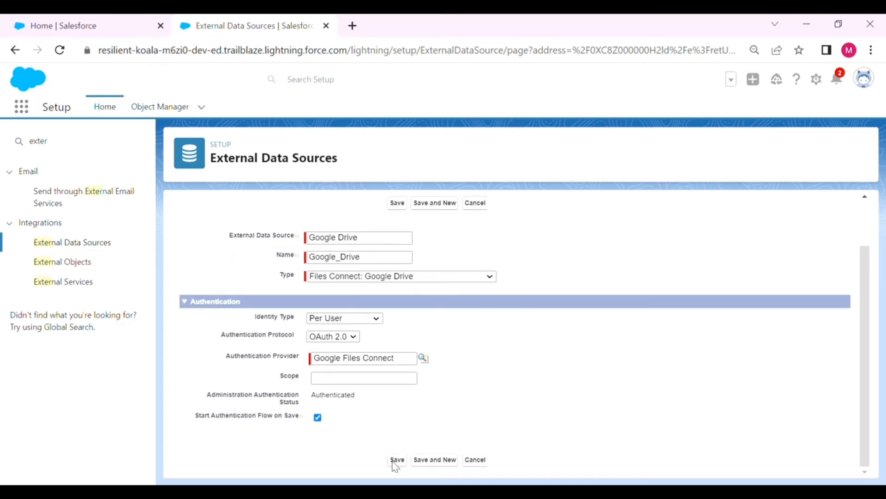
left_click(396, 460)
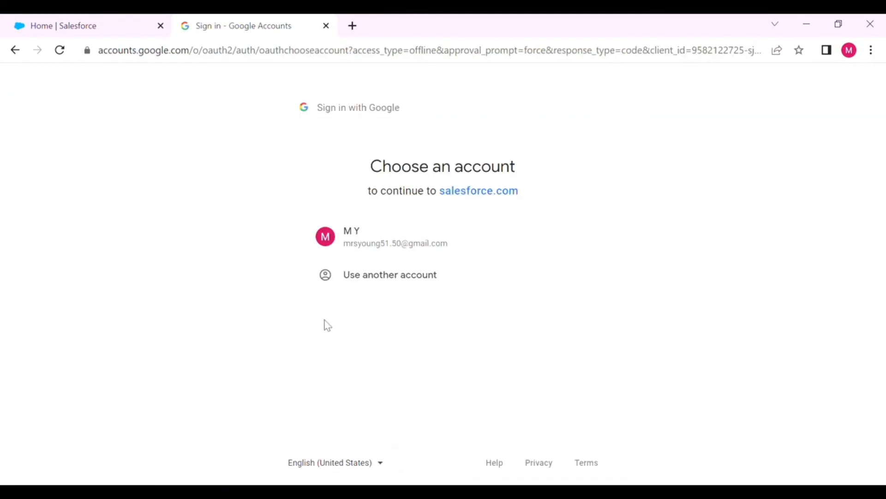
Sign in to Google with a different account's e-mail address and password
left_click(385, 283)
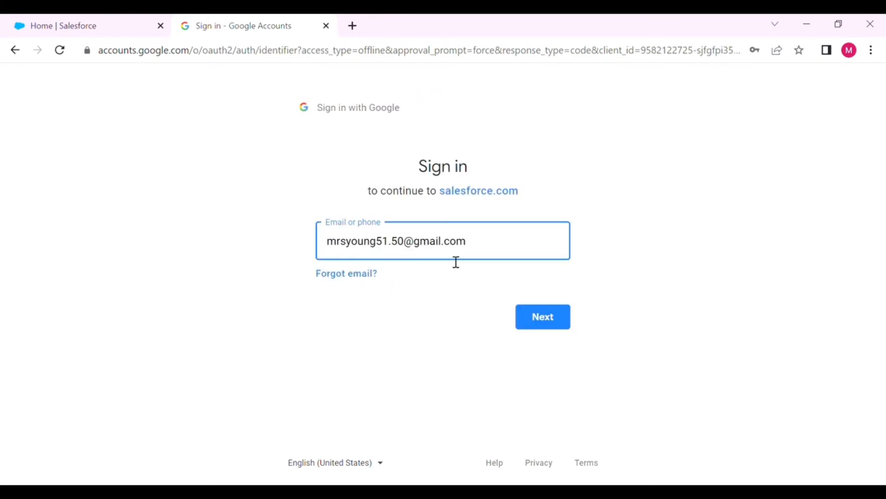
triple_click(456, 261)
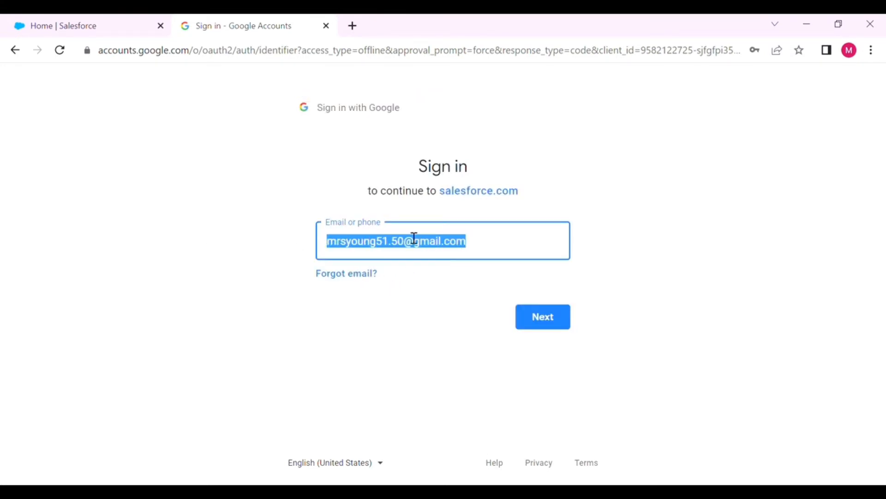
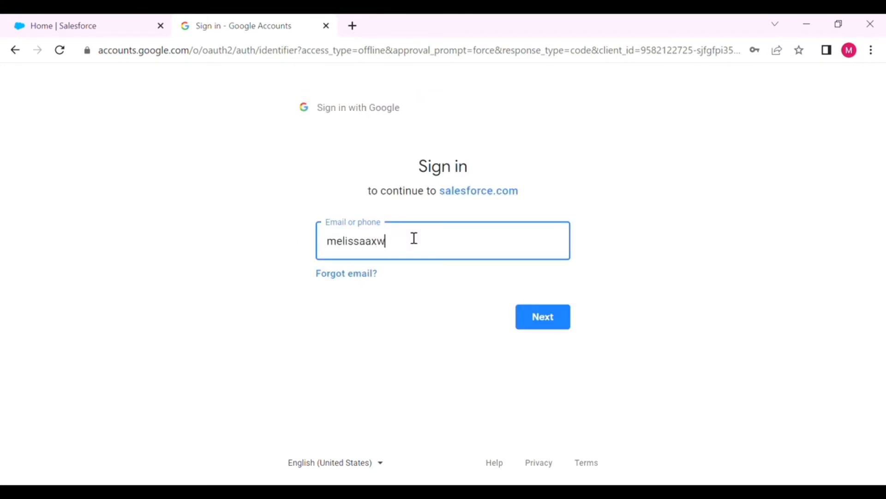
left_click(370, 251)
key("BackSpace")
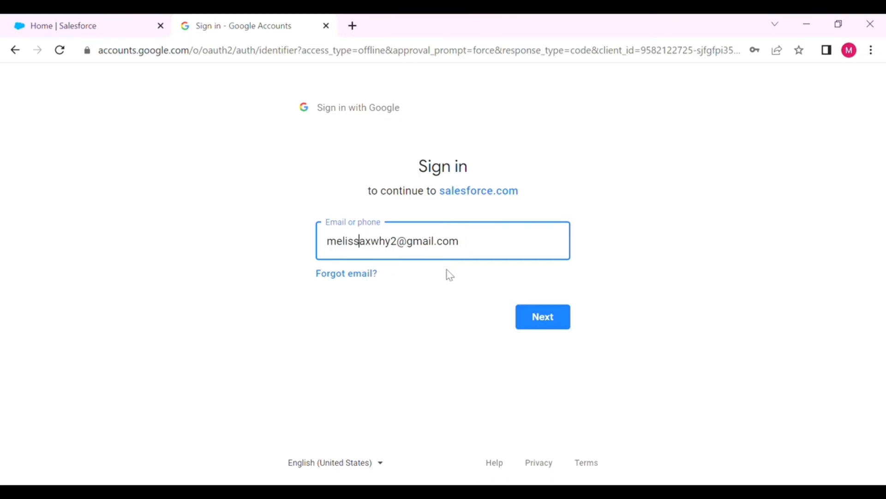
left_click(548, 316)
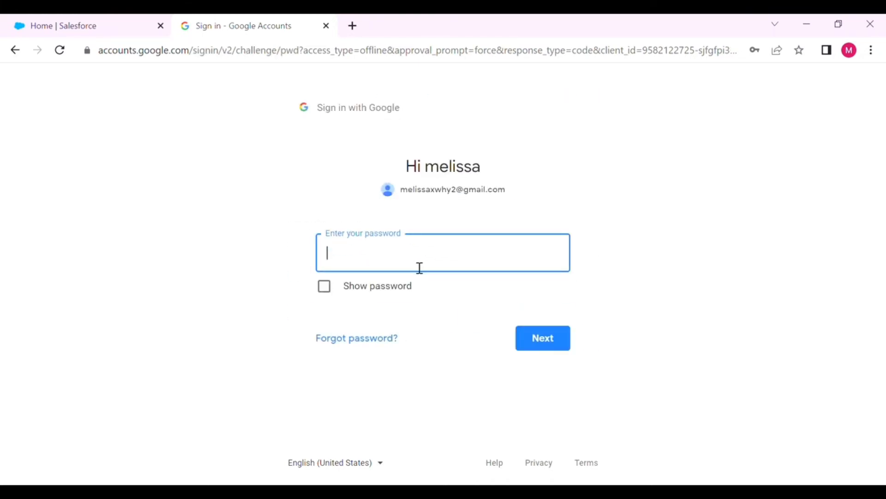
type("••••••••••")
left_click(561, 349)
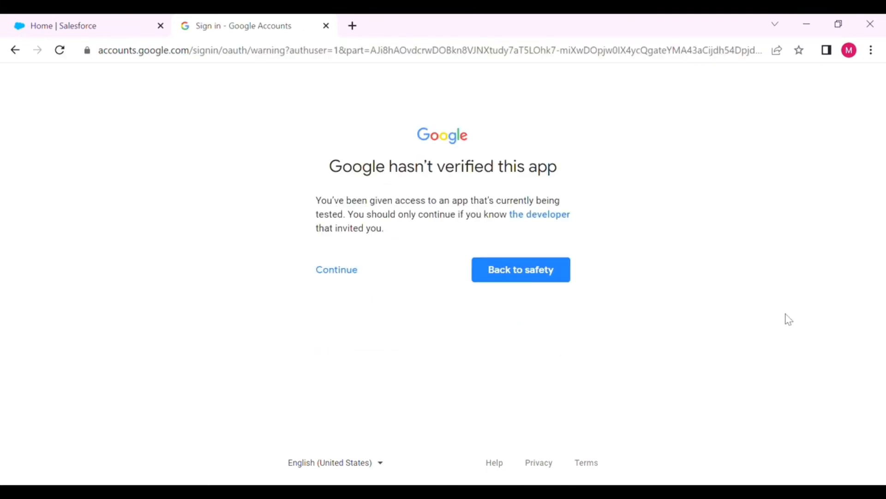
Proceed past the unverified-app warning and grant salesforce.com access to the Google account
left_click(355, 277)
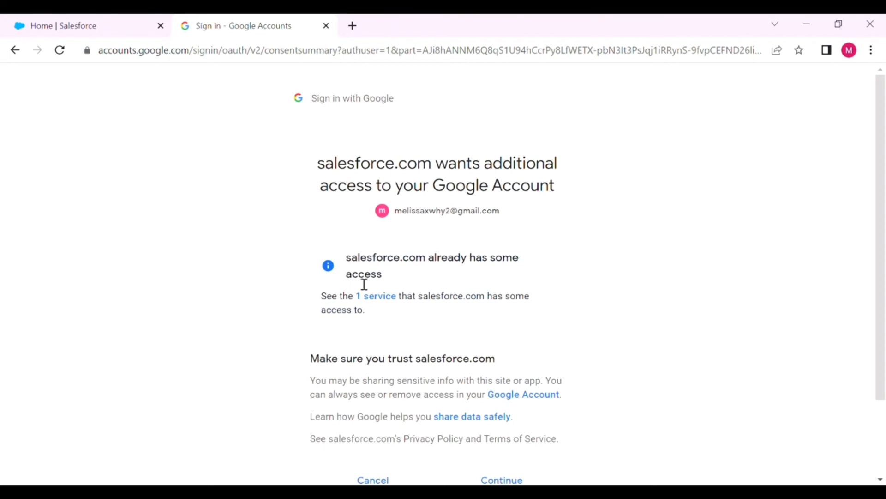
scroll(459, 291, "down", 2)
left_click(503, 408)
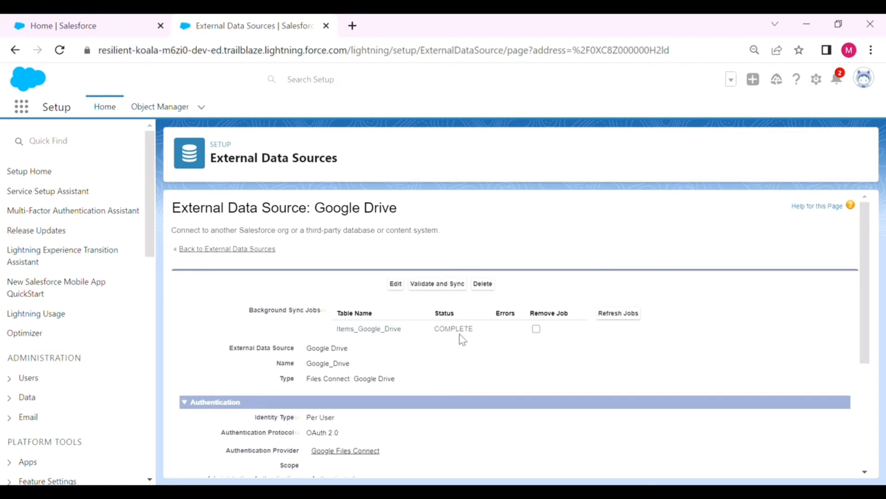
Validate the Google Drive source, select the items_Google_Drive table, and sync it as an external object
scroll(460, 338, "down", 3)
scroll(460, 335, "down", 1)
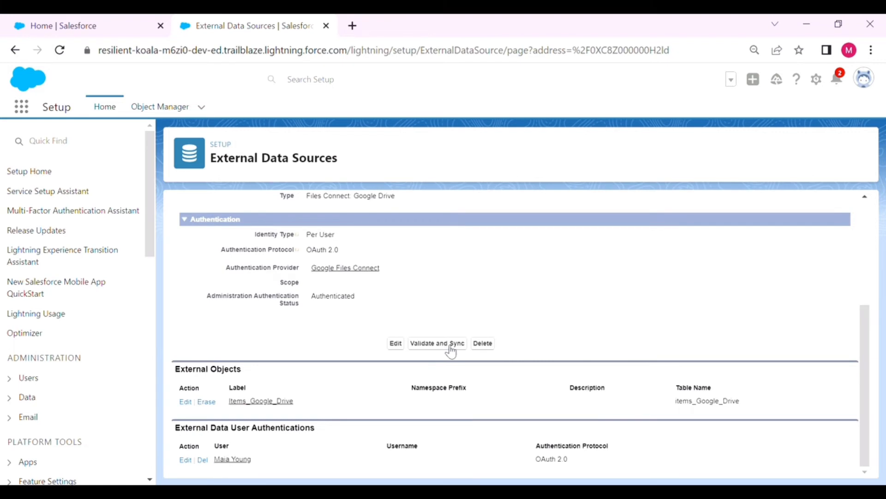
left_click(452, 344)
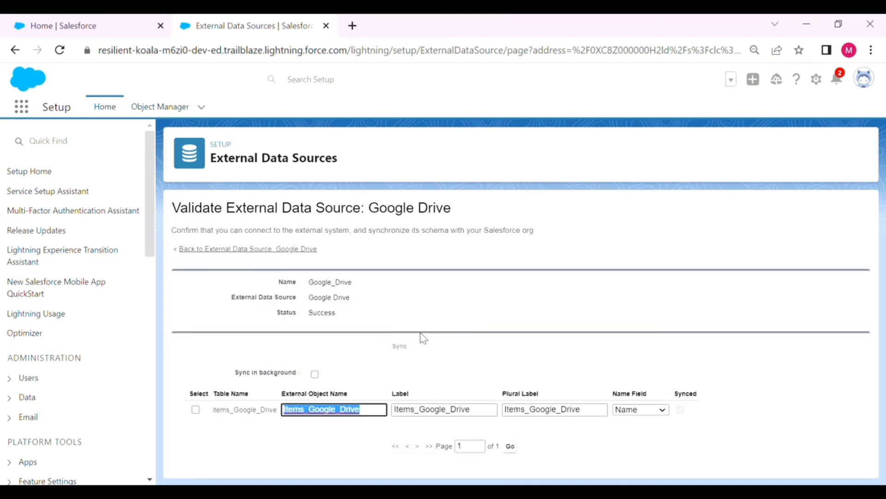
left_click(196, 409)
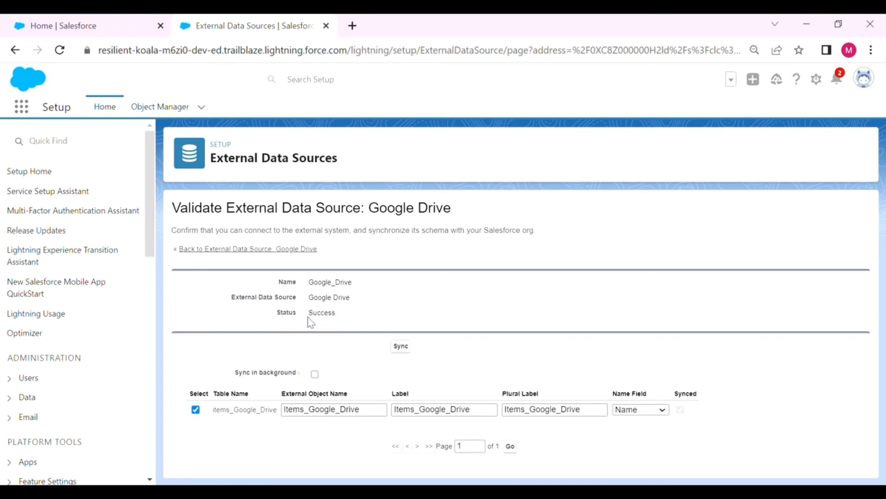
left_click(114, 112)
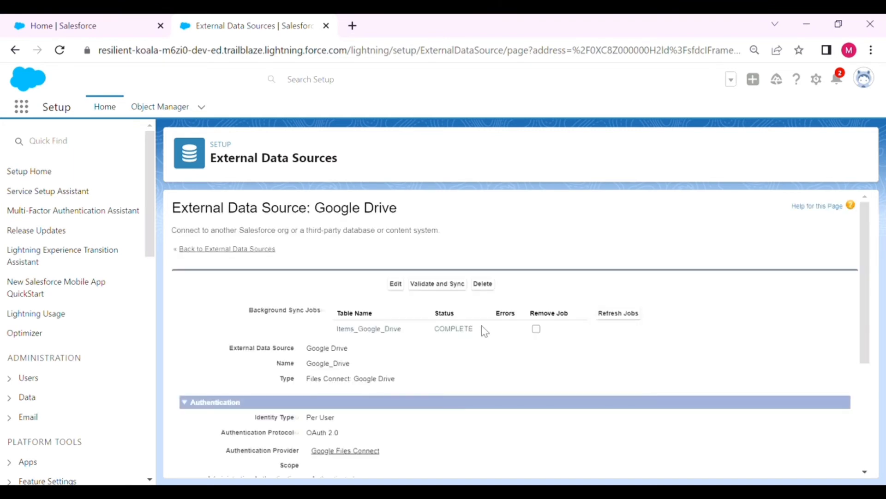
scroll(351, 324, "down", 4)
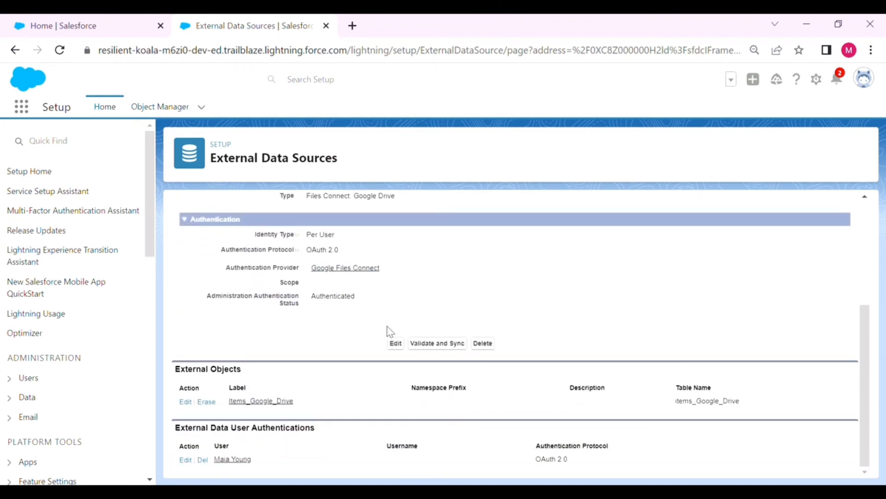
scroll(390, 332, "up", 4)
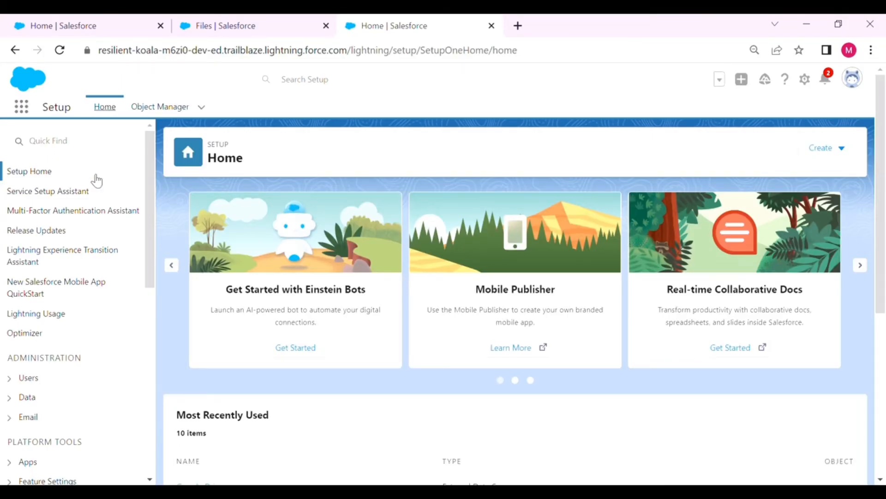
Open the System Permissions of the Files Connect User permission set
left_click(88, 144)
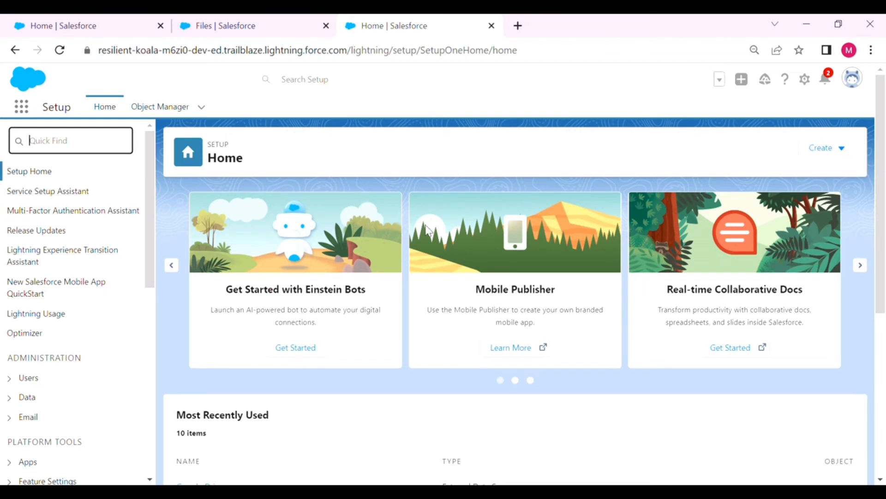
type("permissi")
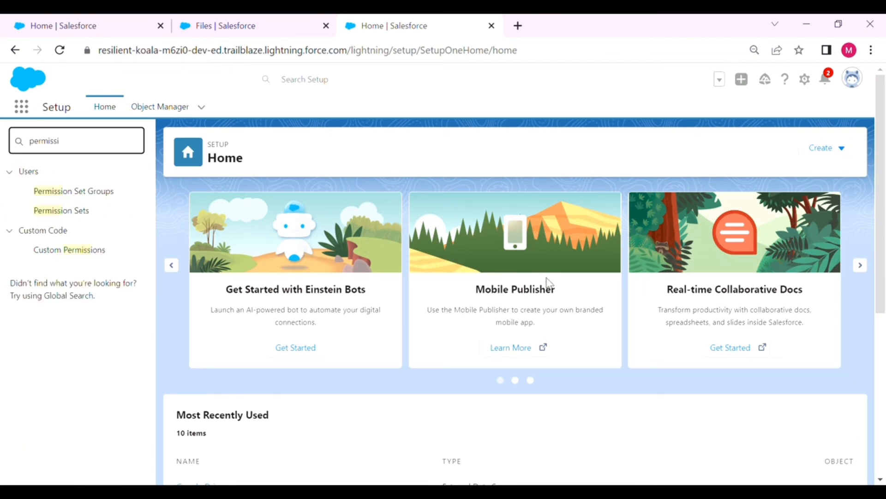
left_click(99, 216)
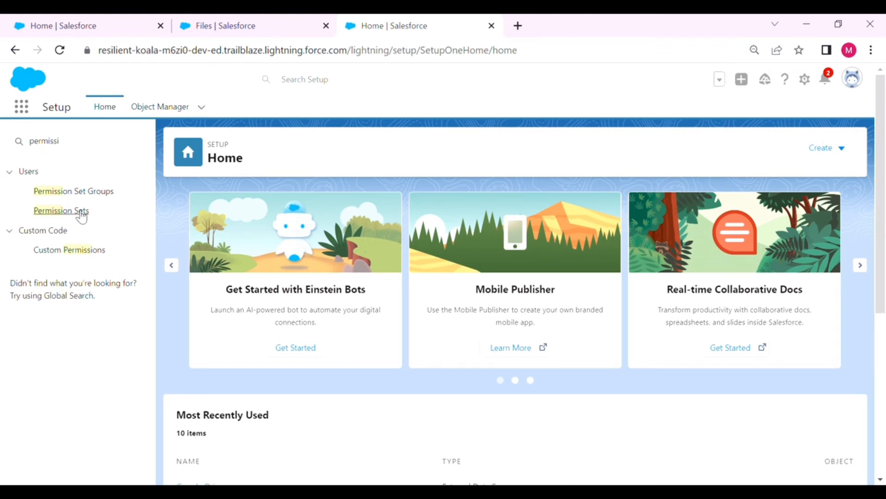
left_click(80, 214)
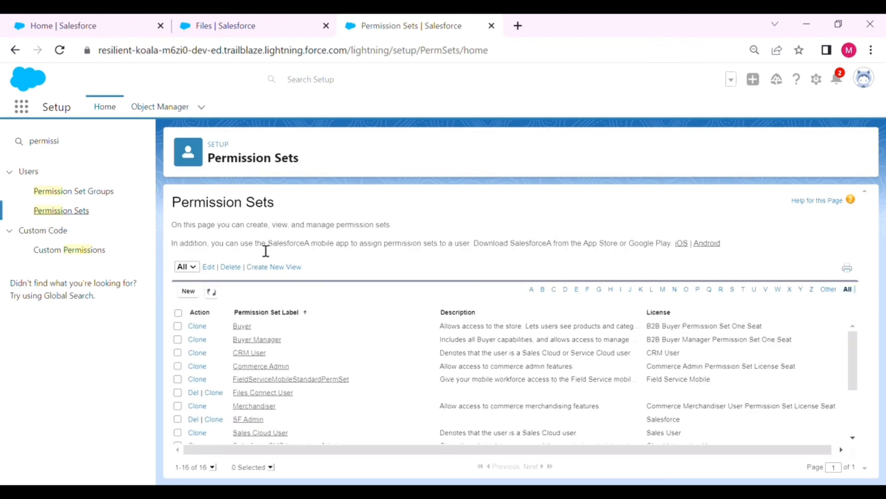
left_click(254, 393)
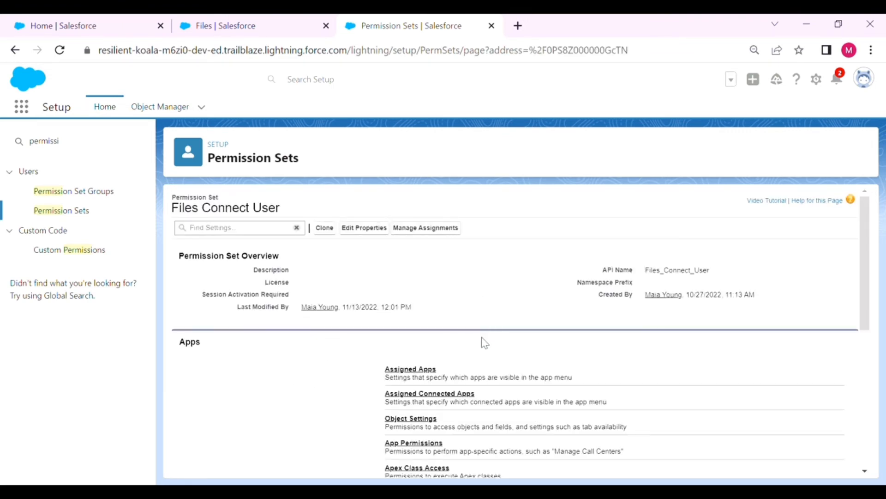
scroll(478, 360, "down", 3)
scroll(477, 360, "down", 3)
left_click(444, 419)
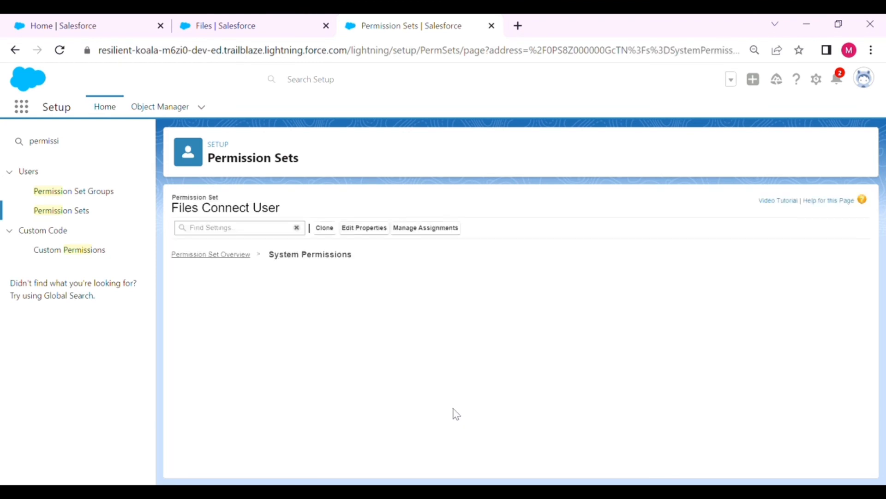
Scroll through the system permissions to check that Files Connect Cloud is granted
scroll(293, 383, "down", 5)
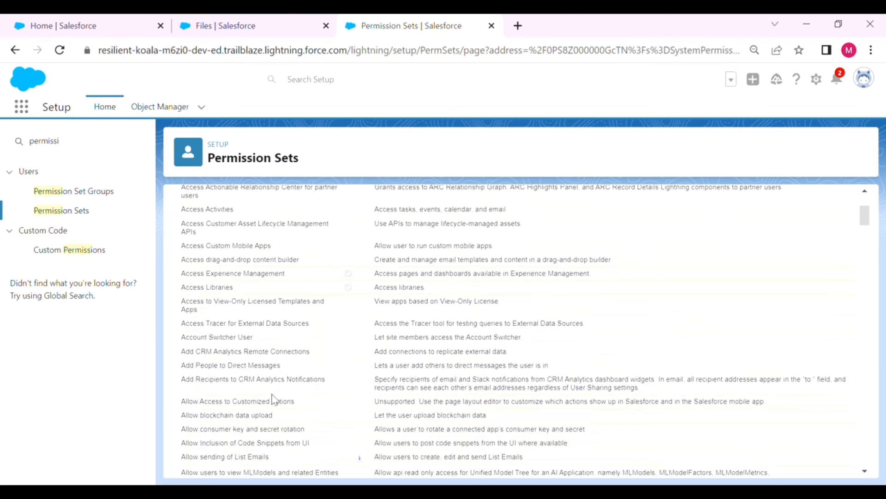
scroll(276, 398, "down", 3)
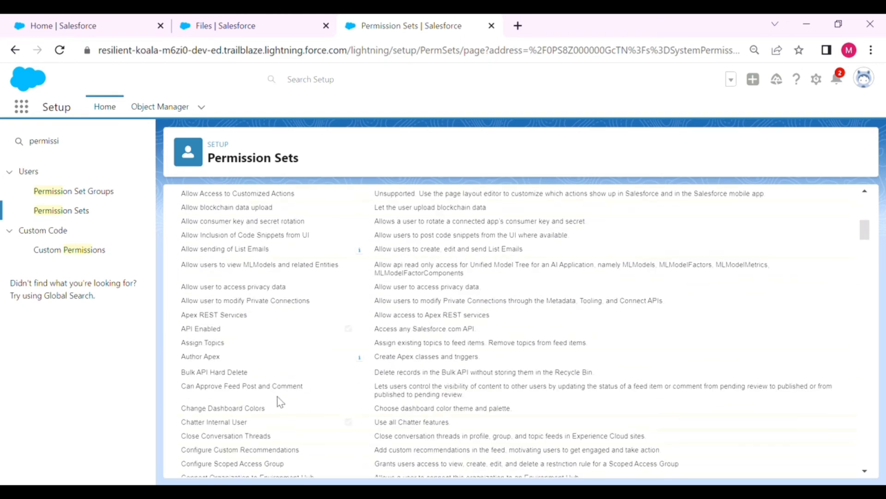
scroll(280, 400, "down", 2)
scroll(279, 400, "down", 2)
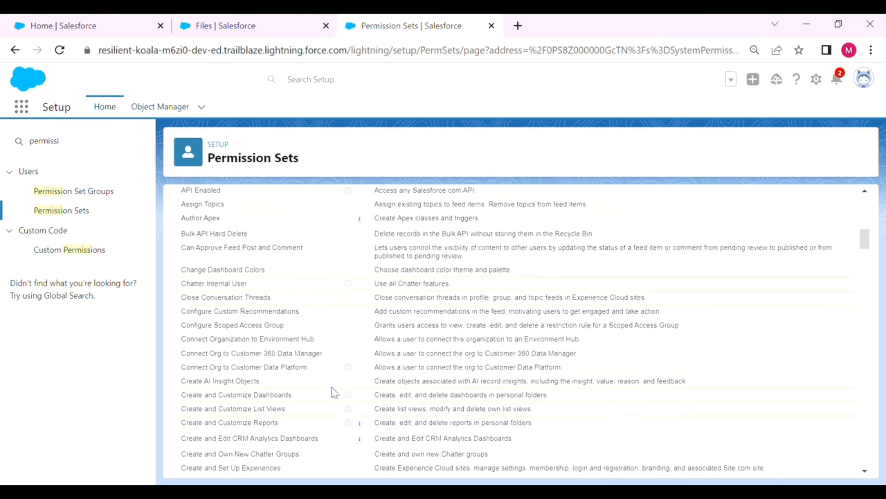
scroll(332, 392, "down", 2)
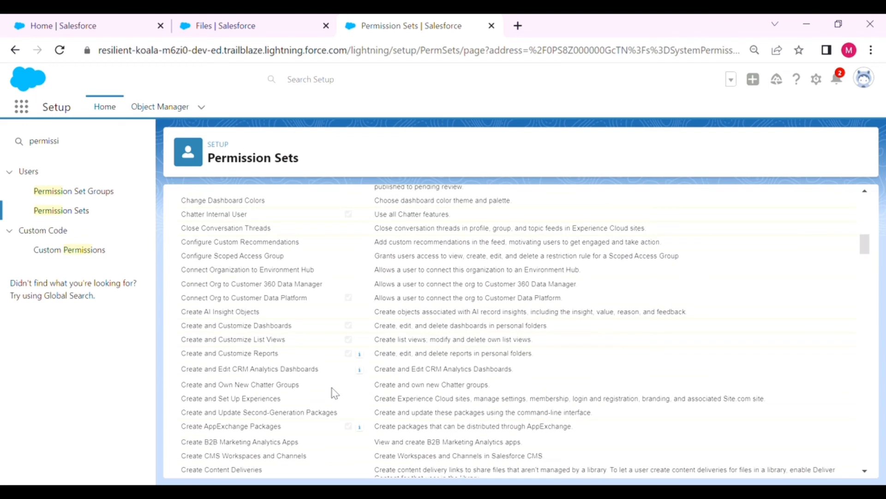
scroll(310, 417, "down", 2)
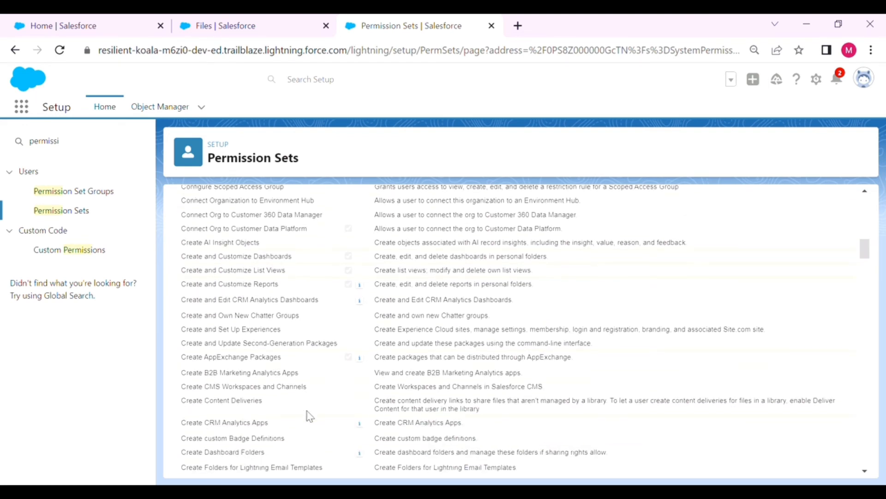
scroll(310, 417, "down", 2)
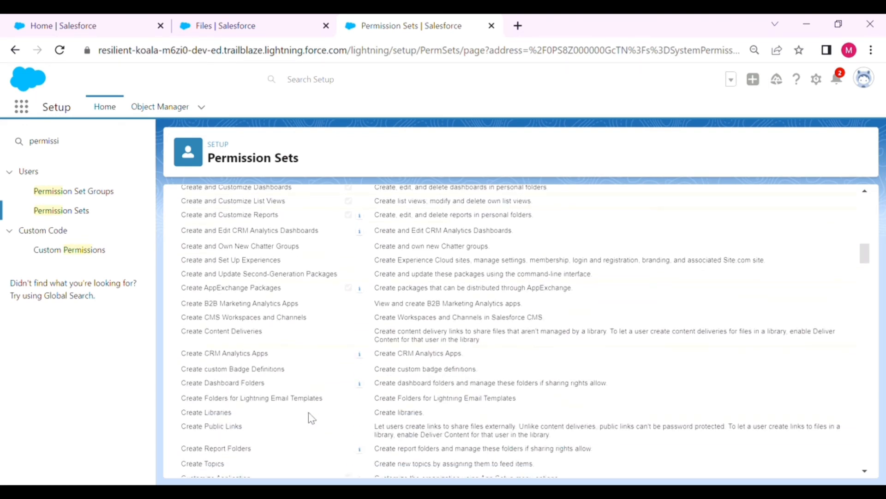
scroll(310, 417, "down", 2)
scroll(310, 417, "down", 2)
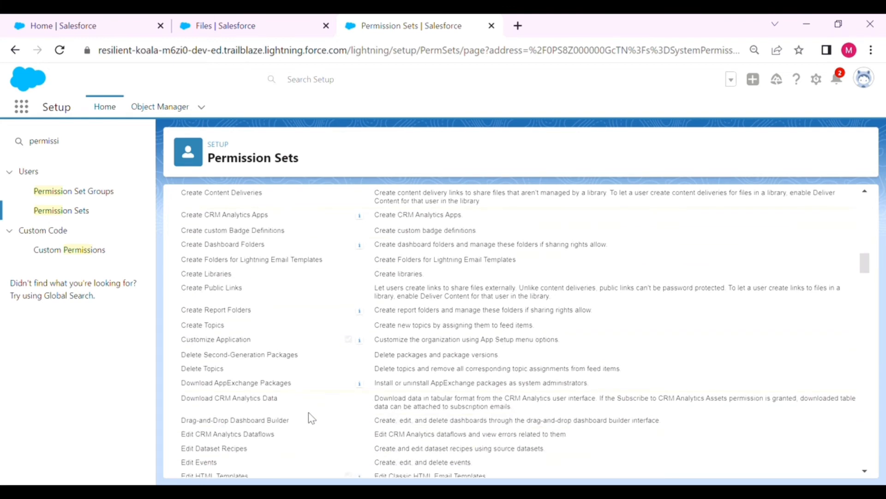
scroll(310, 418, "down", 2)
scroll(308, 412, "down", 2)
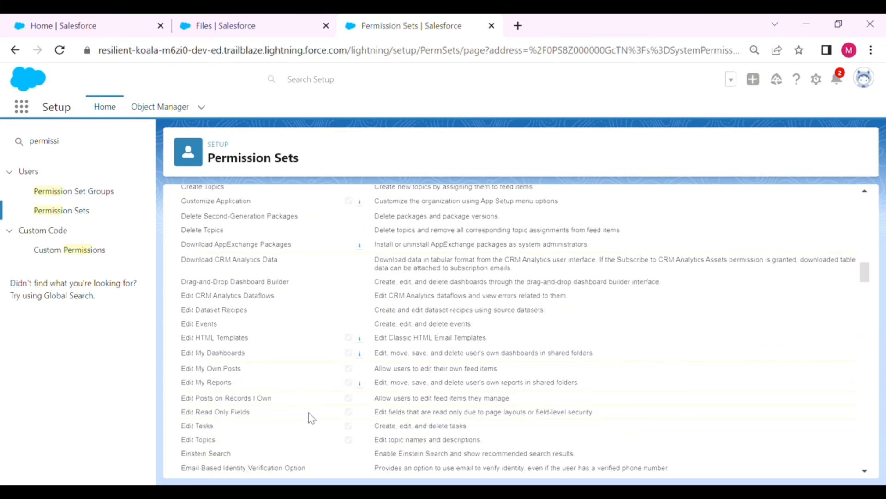
scroll(308, 412, "down", 2)
scroll(308, 411, "down", 2)
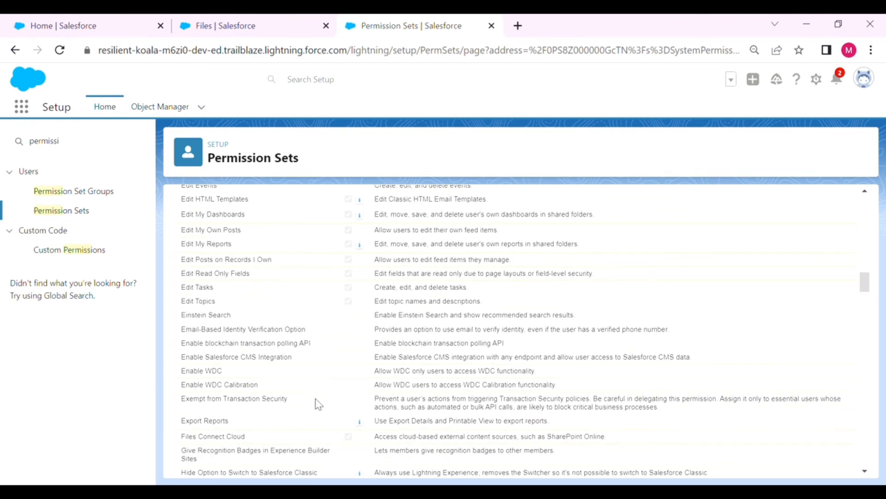
scroll(315, 400, "down", 2)
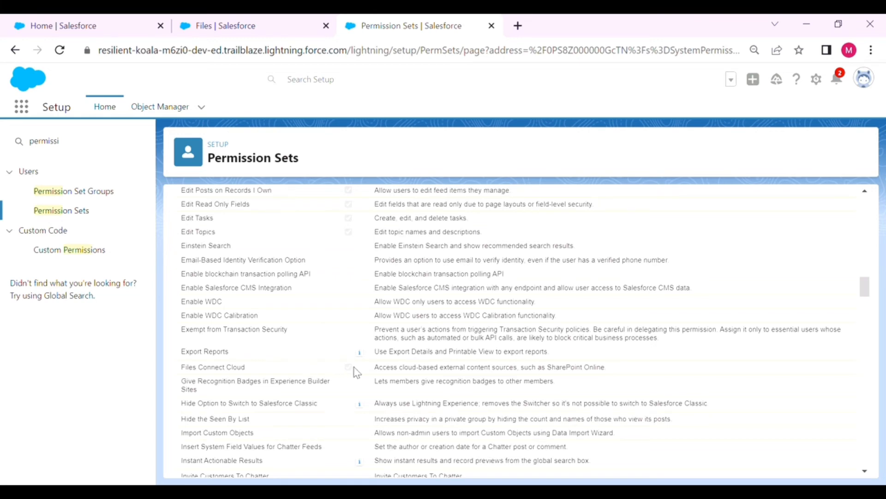
scroll(359, 369, "up", 20)
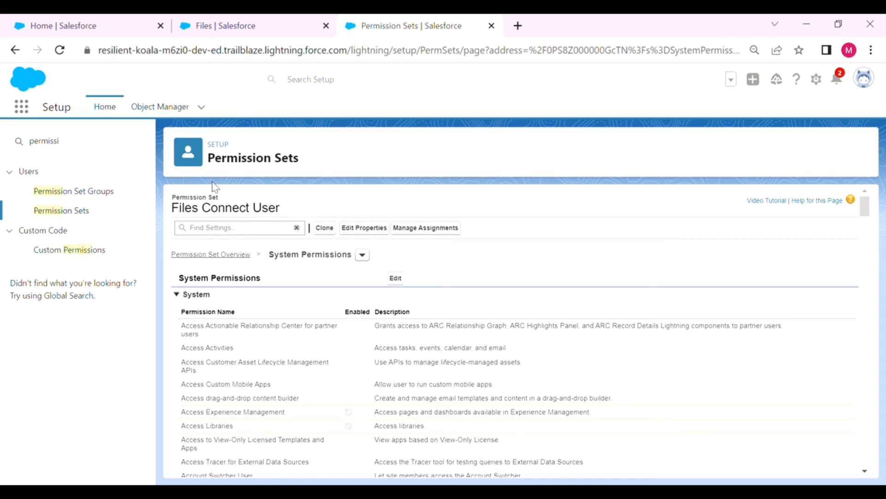
Check that Google_Drive is enabled under the Files Connect User permission set's External Data Source Access, leaving it unchanged
left_click(220, 254)
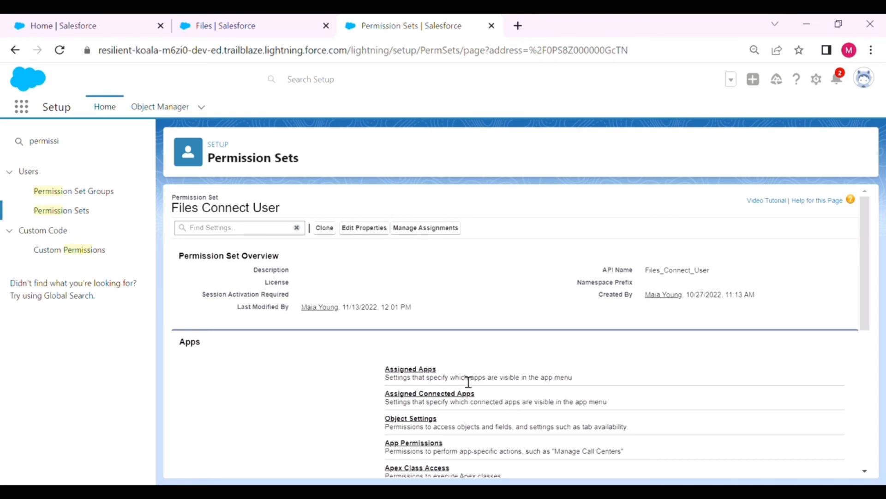
scroll(468, 382, "down", 3)
left_click(444, 378)
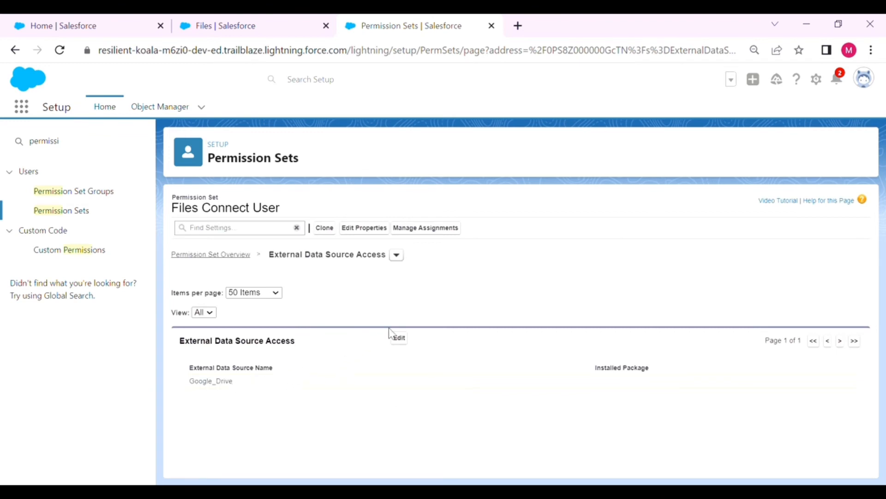
left_click(400, 338)
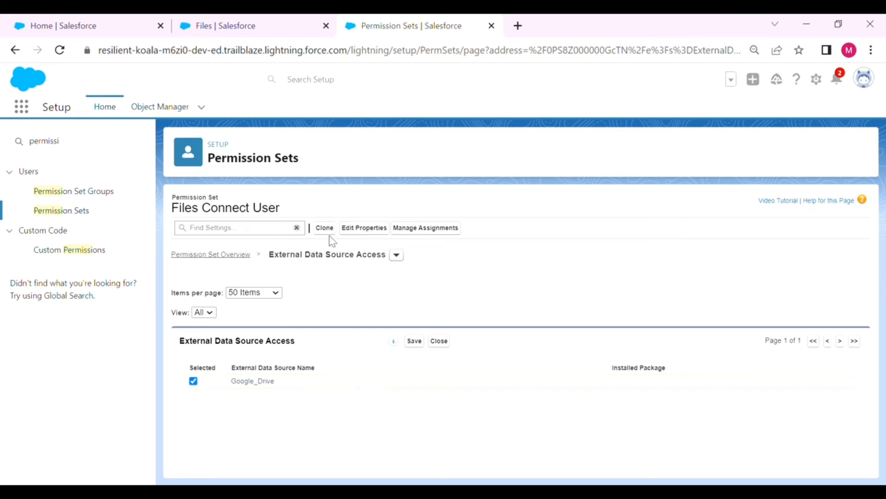
left_click(441, 342)
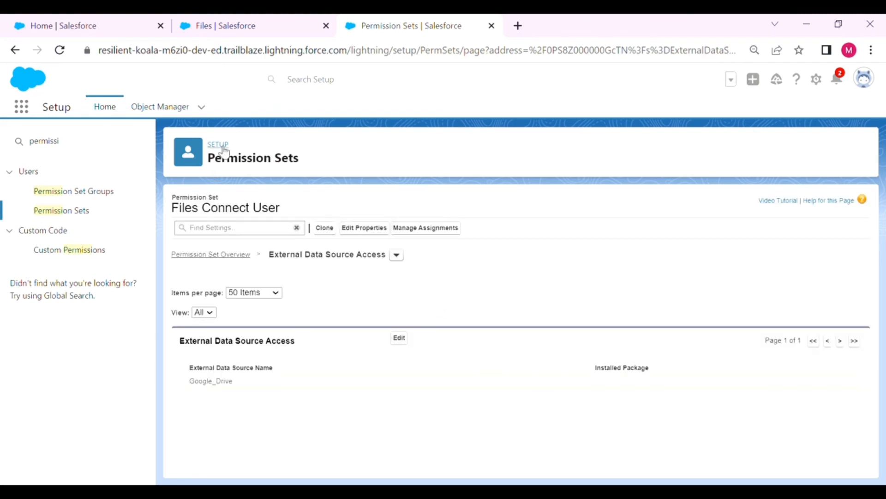
left_click(215, 254)
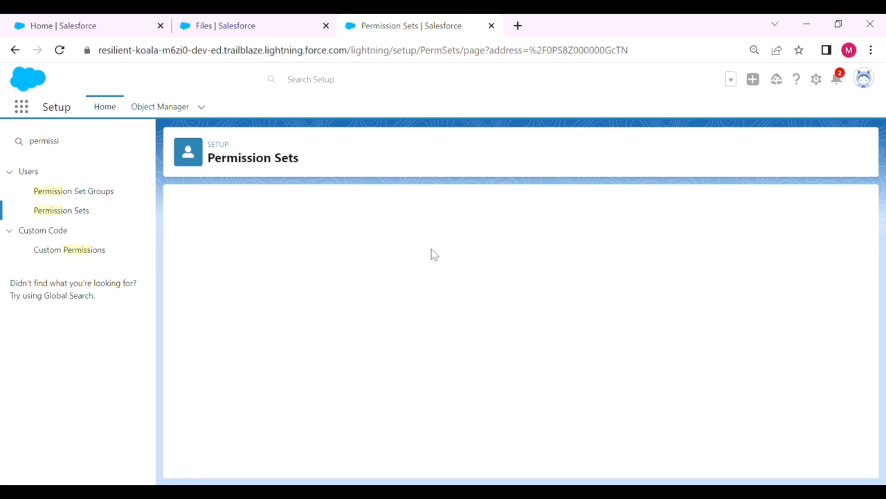
Add a Files Connect User assignment for the third user in the list, then return to Setup home
left_click(438, 233)
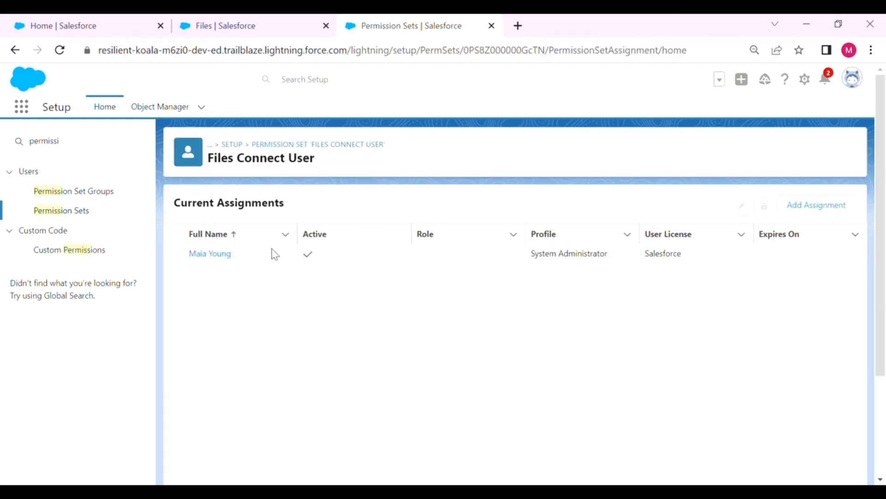
left_click(804, 212)
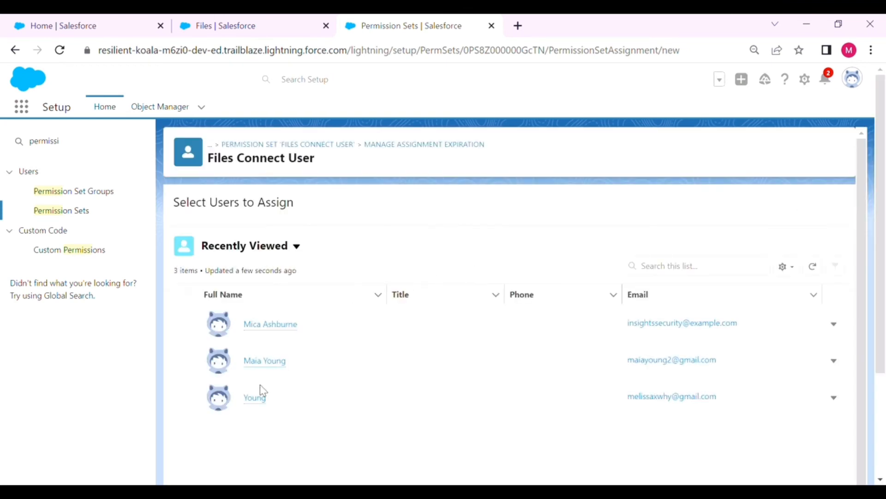
left_click(846, 398)
left_click(184, 400)
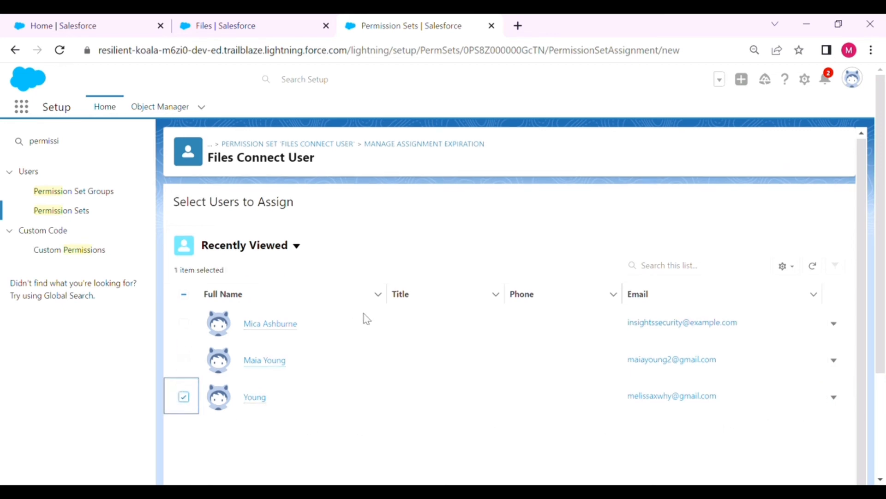
scroll(414, 397, "down", 5)
left_click(839, 469)
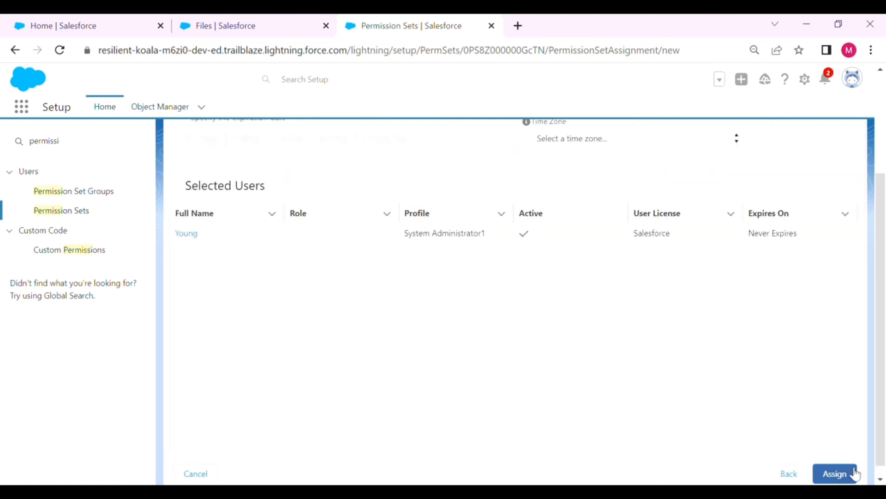
left_click(850, 470)
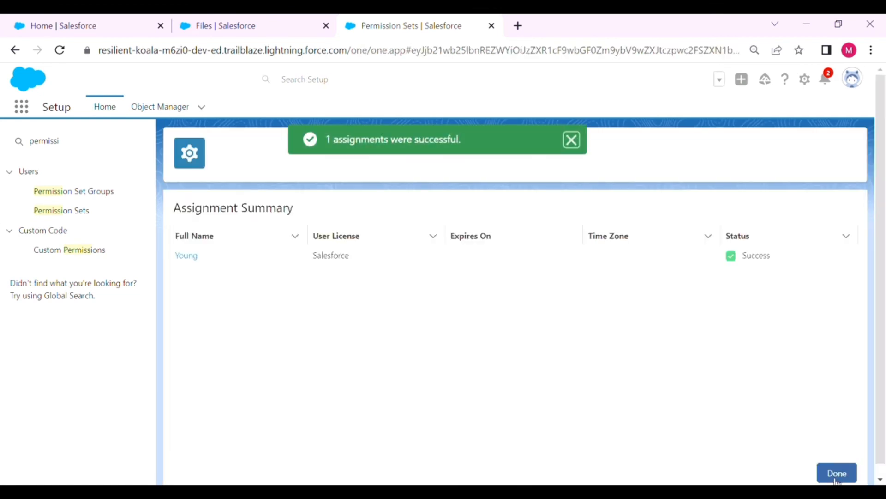
left_click(583, 143)
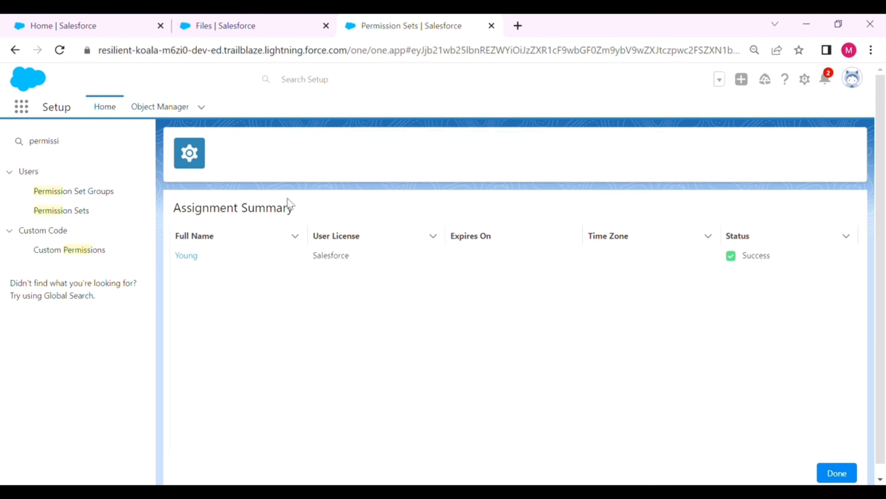
left_click(850, 474)
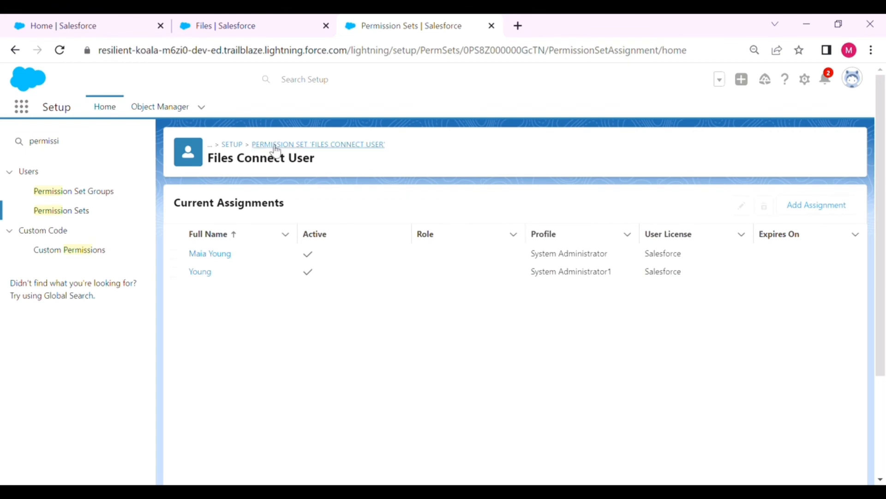
left_click(232, 144)
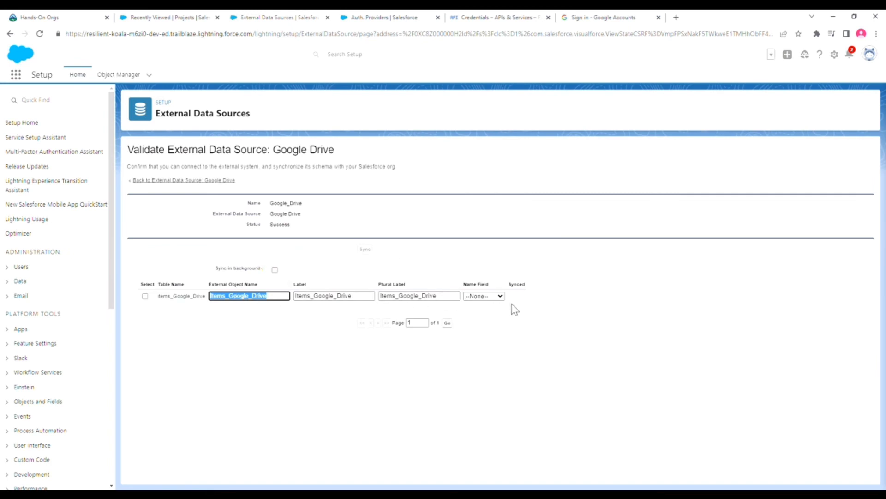
Select the Items_Google_Drive table and sync it to create its external object
left_click(145, 296)
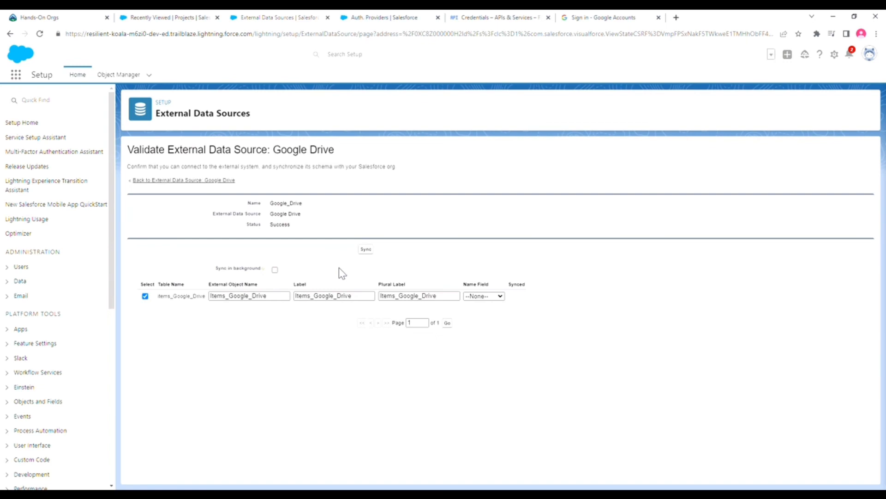
left_click(366, 251)
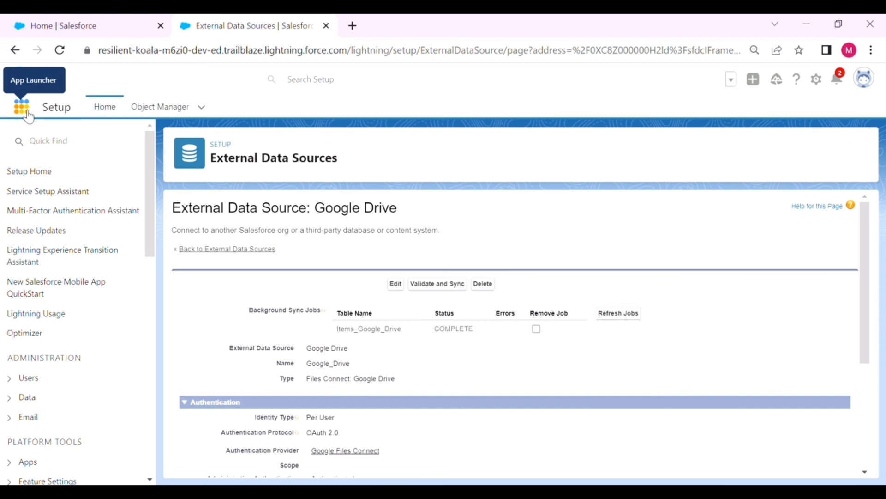
left_click(20, 106)
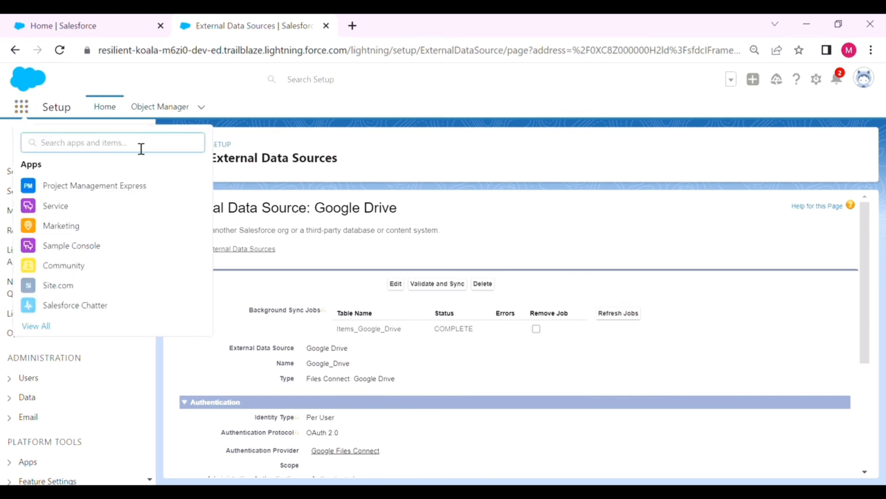
Switch to Salesforce Chatter and open Google Drive under Connected Sources on the Files tab
type("sales")
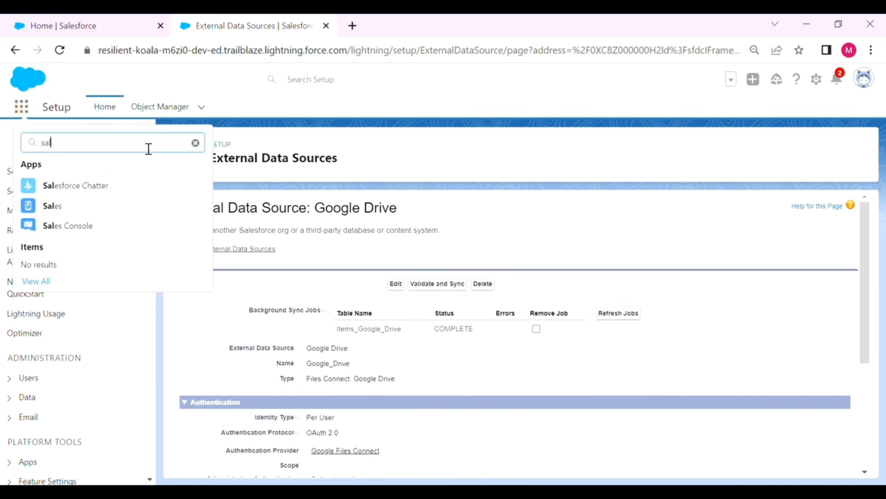
left_click(224, 146)
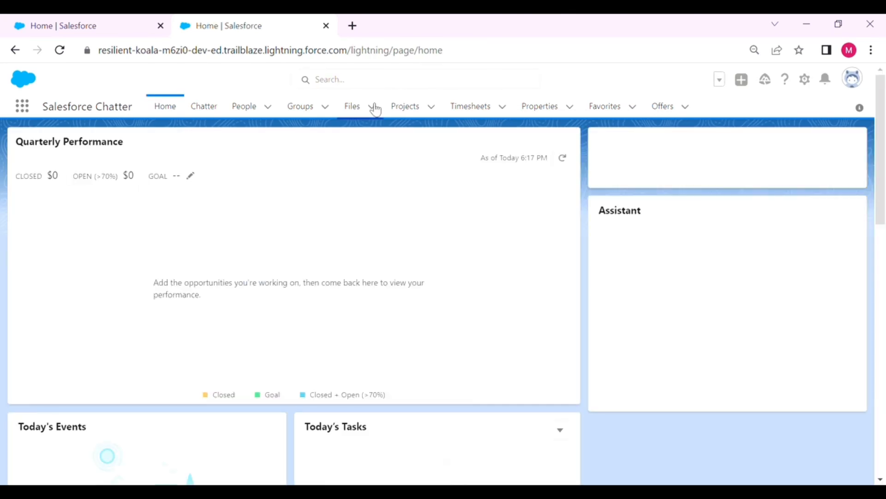
left_click(352, 111)
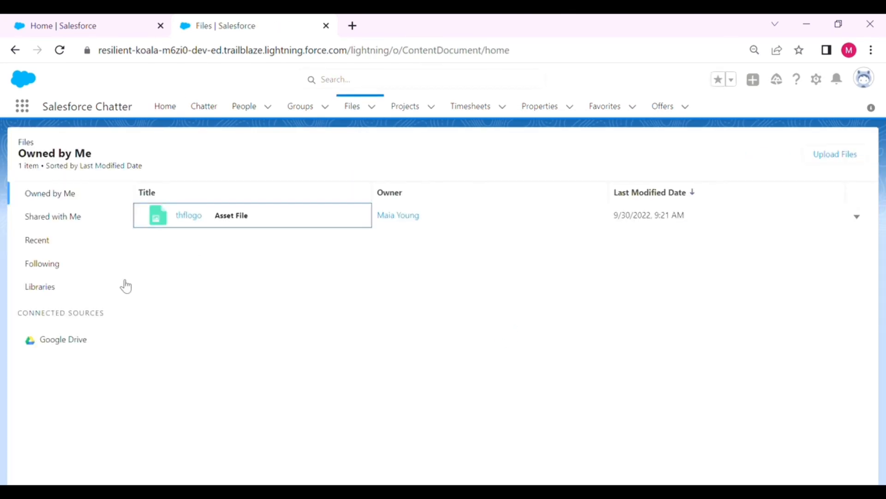
left_click(57, 341)
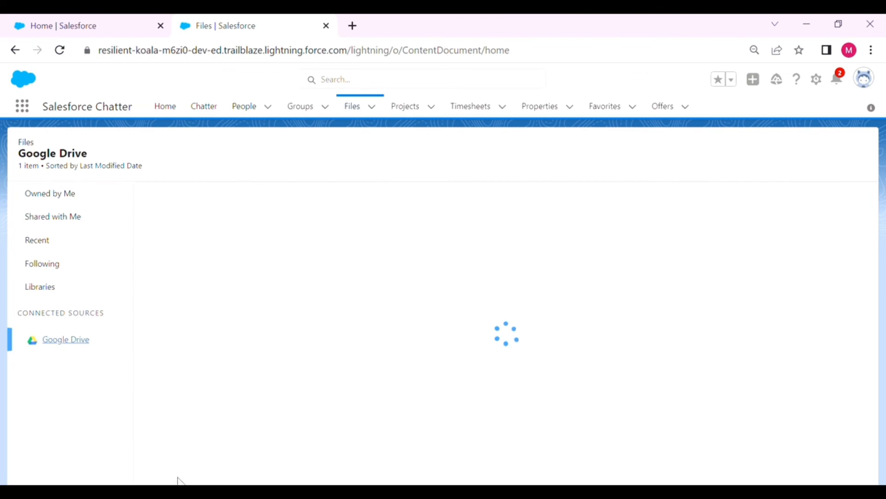